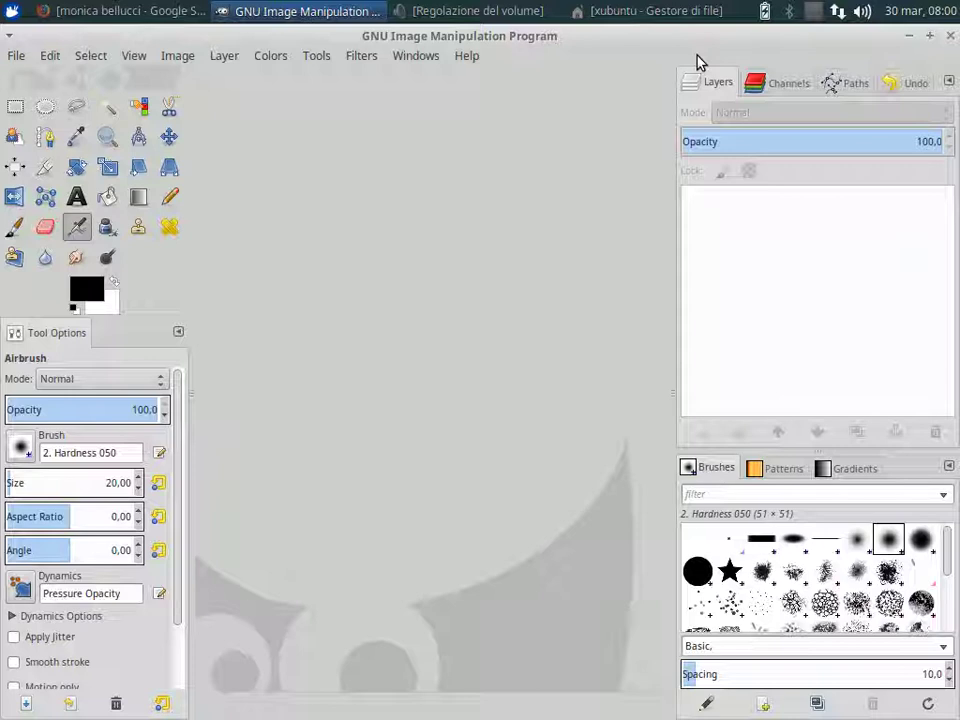
# Step: Open MonicaBellucci.jpg from Recently Used as a 1600×900 single-layer image
pyautogui.click(16, 56)
pyautogui.click(40, 123)
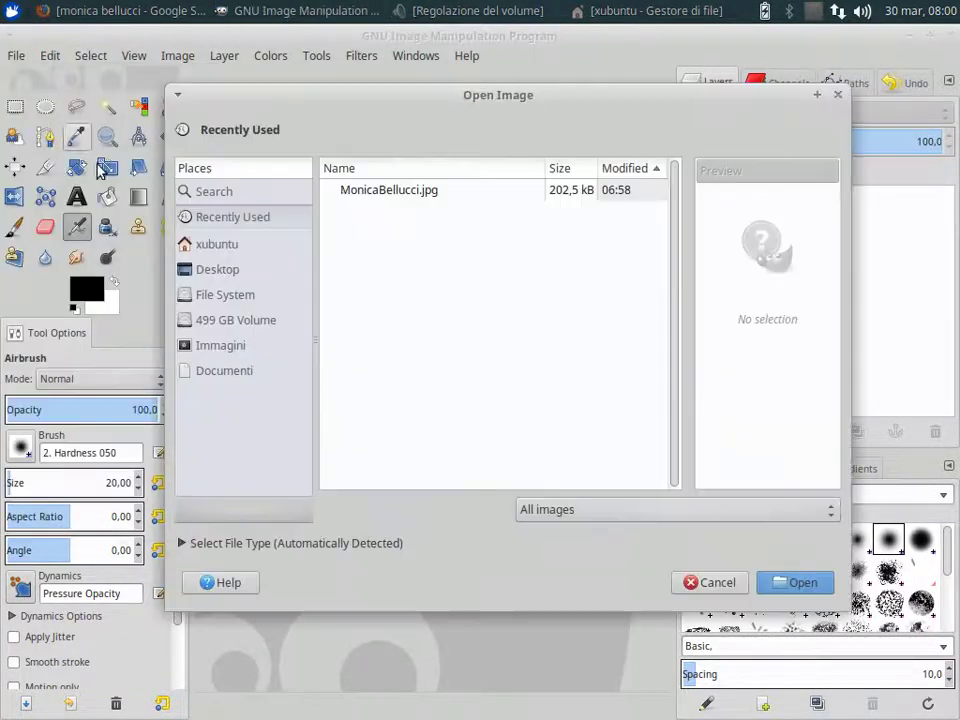
pyautogui.click(395, 190)
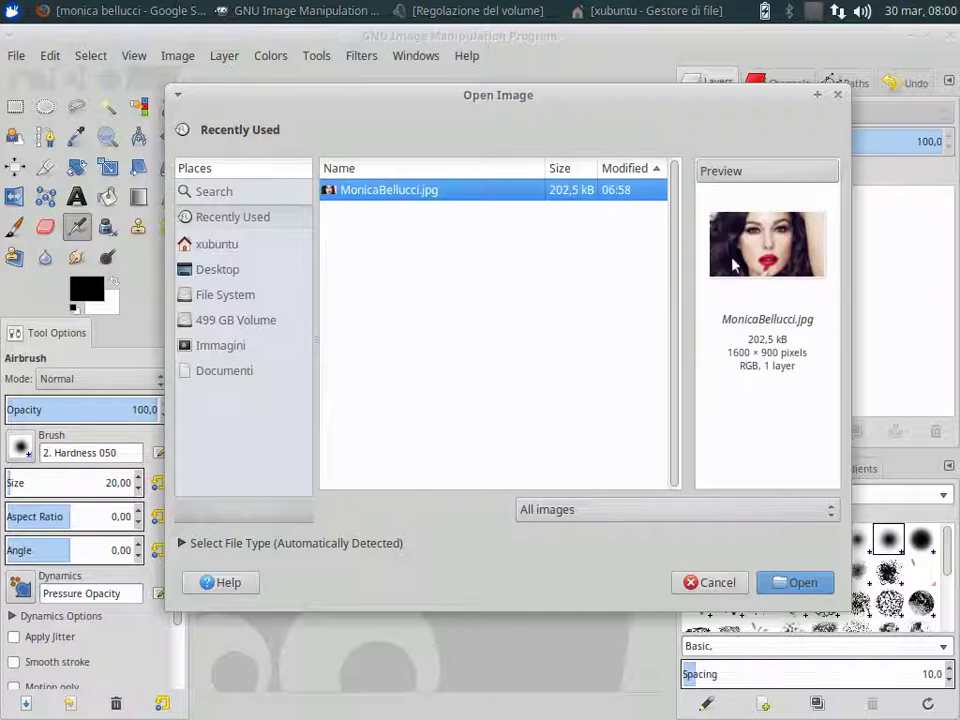
pyautogui.click(795, 583)
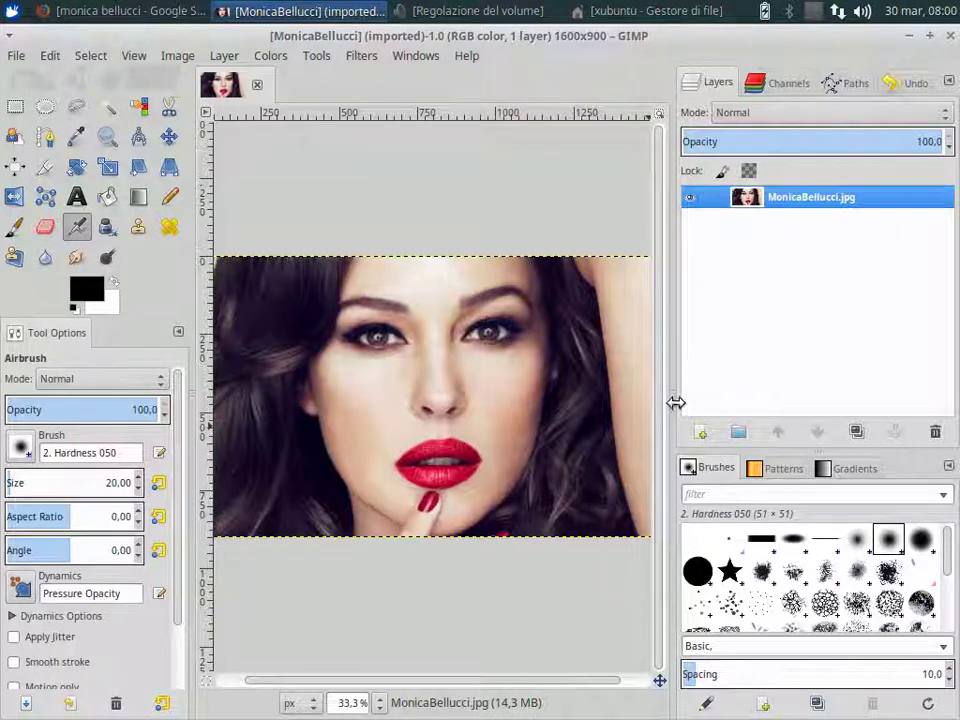
# Step: Duplicate the MonicaBellucci.jpg layer and hide the original layer beneath the copy
pyautogui.moveTo(676, 402); pyautogui.dragTo(722, 400)
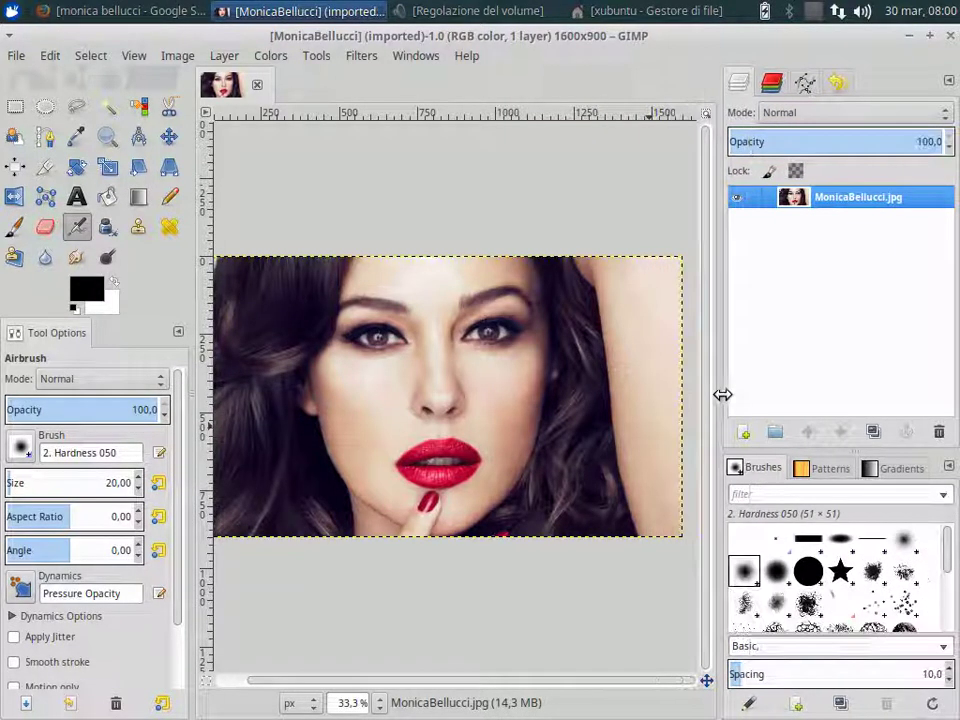
pyautogui.rightClick(822, 199)
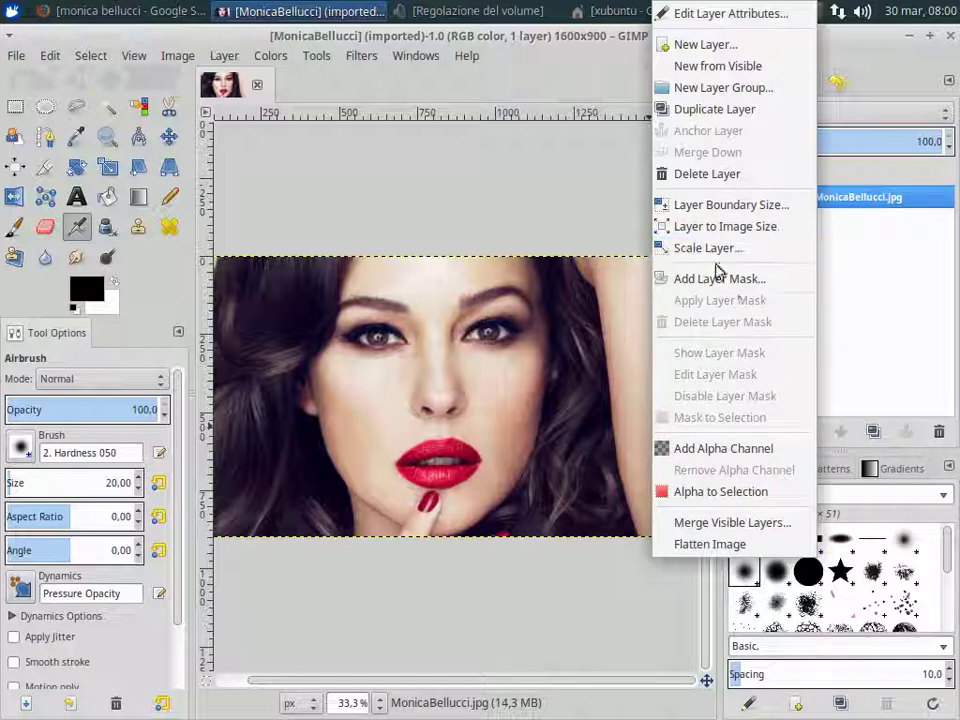
pyautogui.click(725, 109)
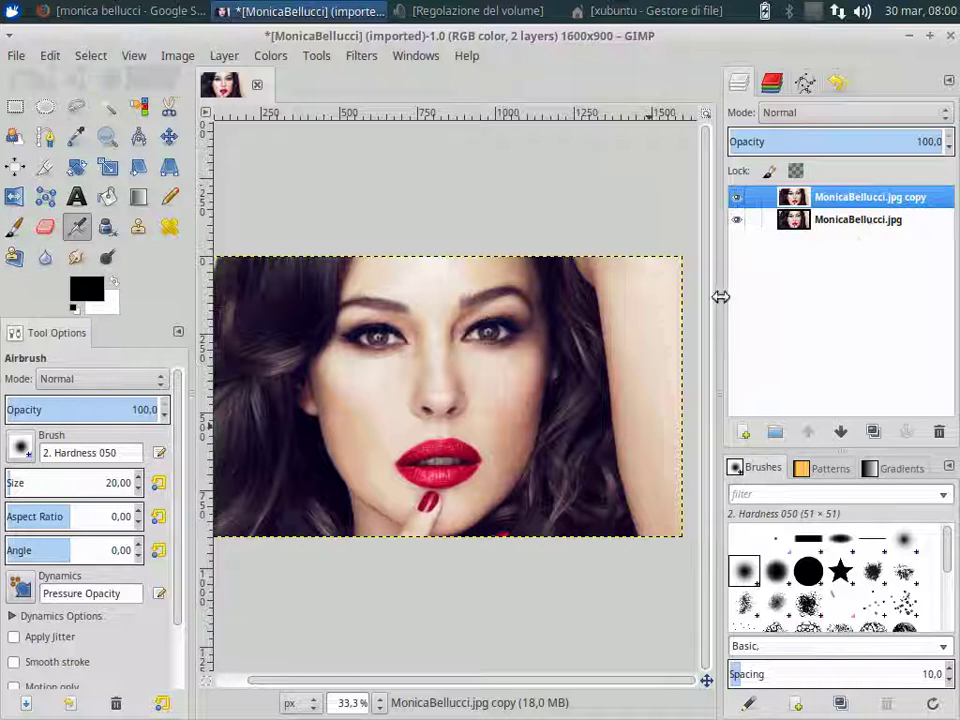
pyautogui.moveTo(720, 297); pyautogui.dragTo(740, 291)
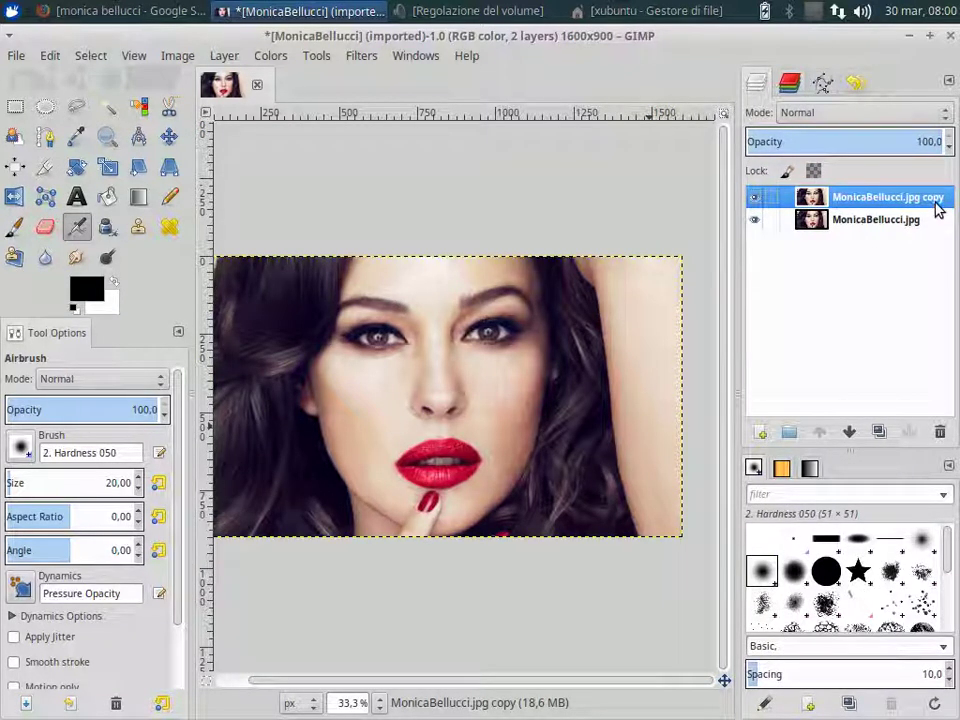
pyautogui.click(755, 222)
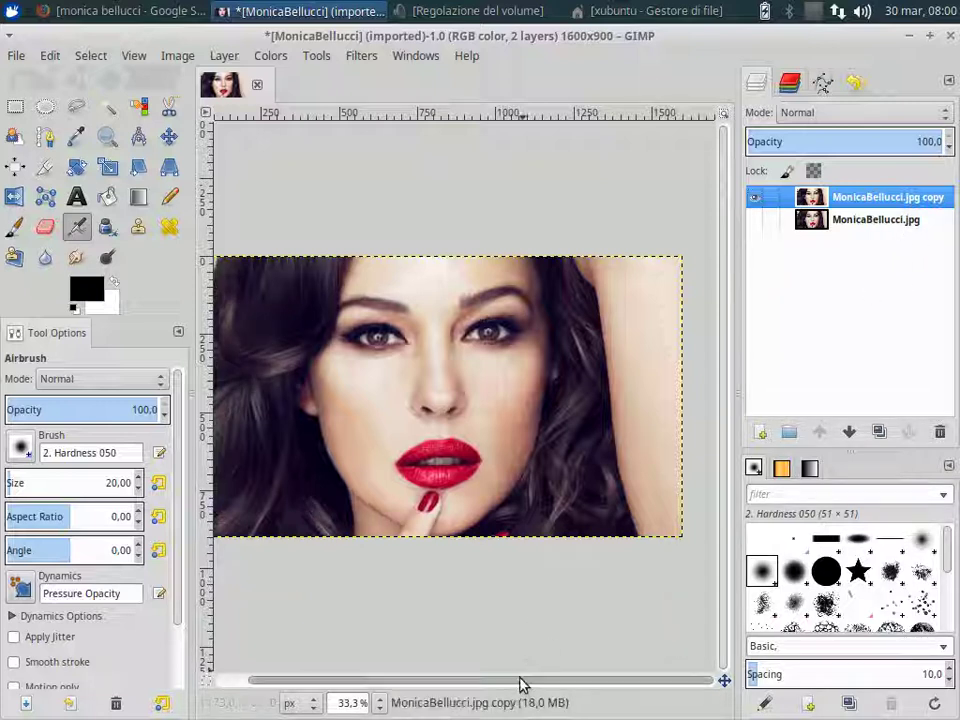
pyautogui.moveTo(521, 688); pyautogui.dragTo(497, 690)
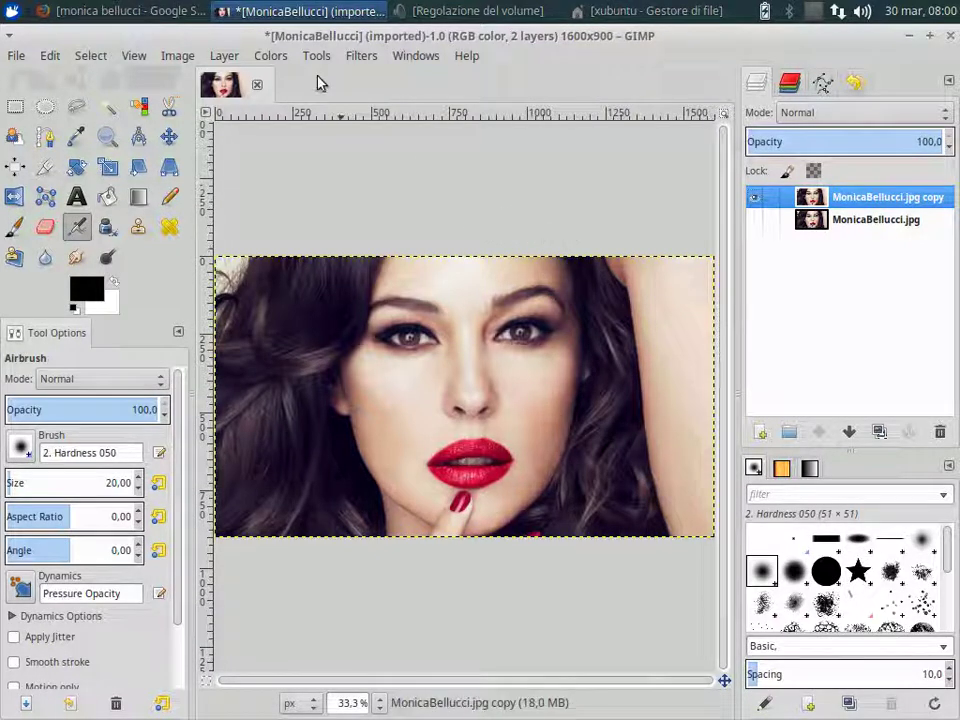
# Step: Desaturate the copy layer using the Luminosity shade of gray
pyautogui.click(281, 60)
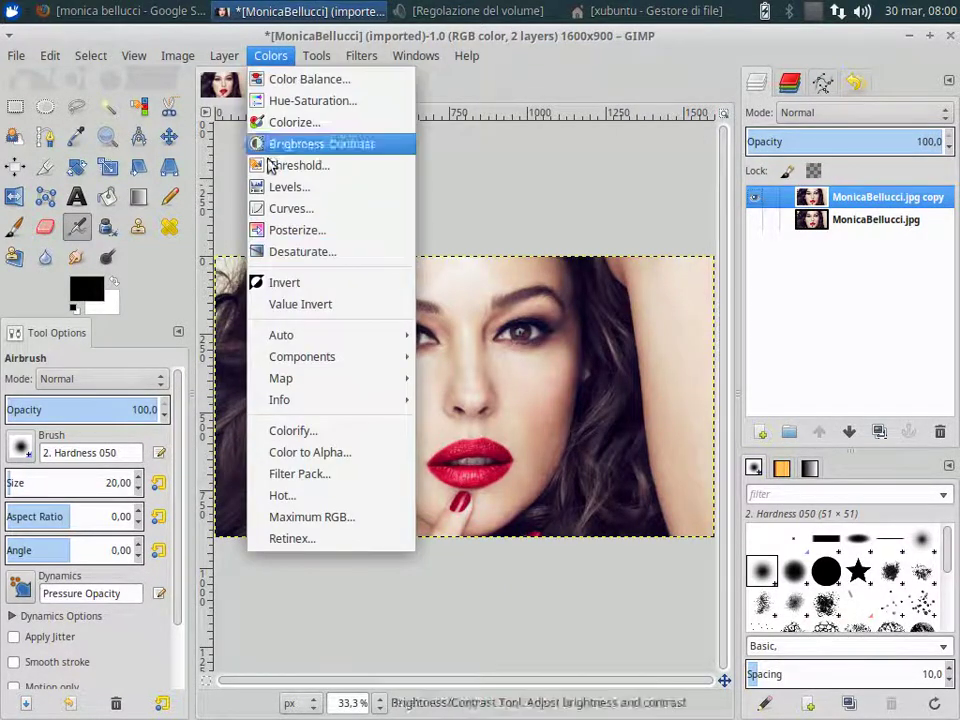
pyautogui.click(300, 252)
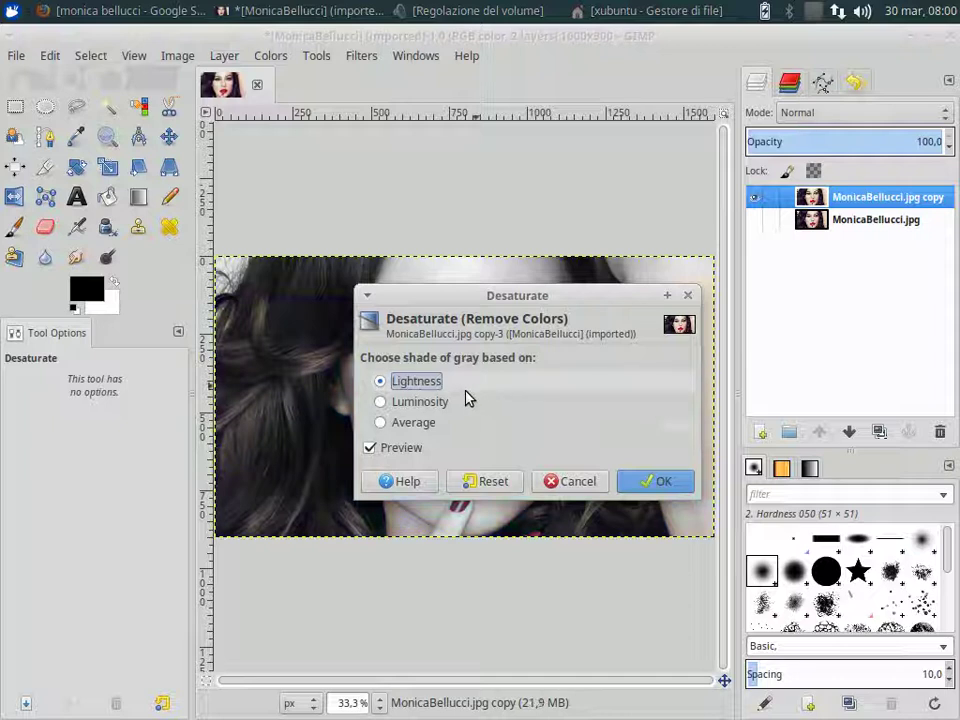
pyautogui.click(405, 401)
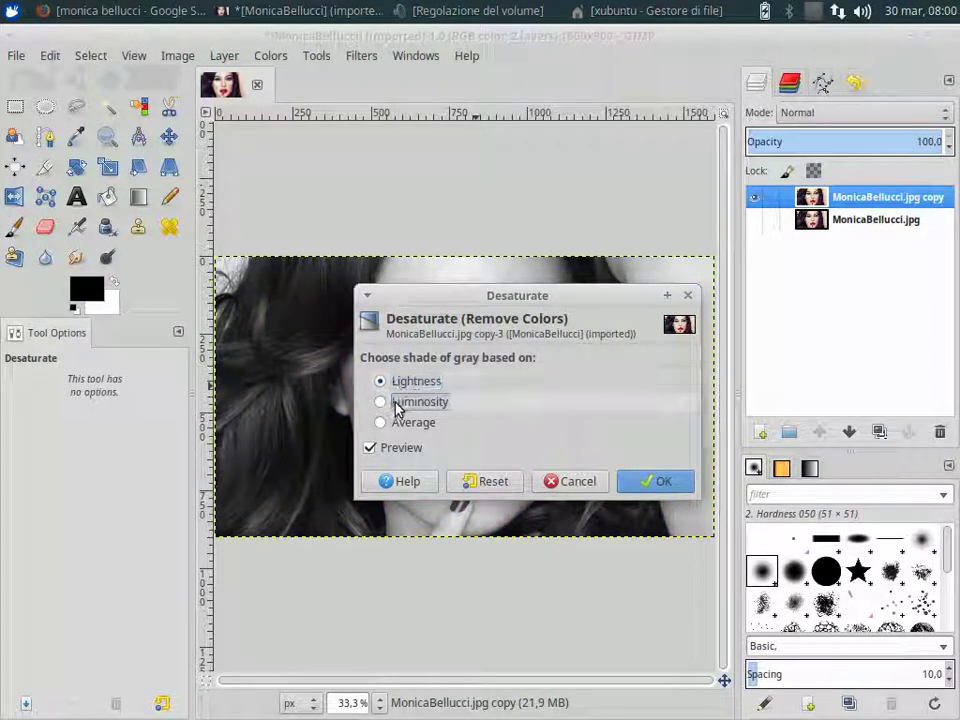
pyautogui.click(380, 401)
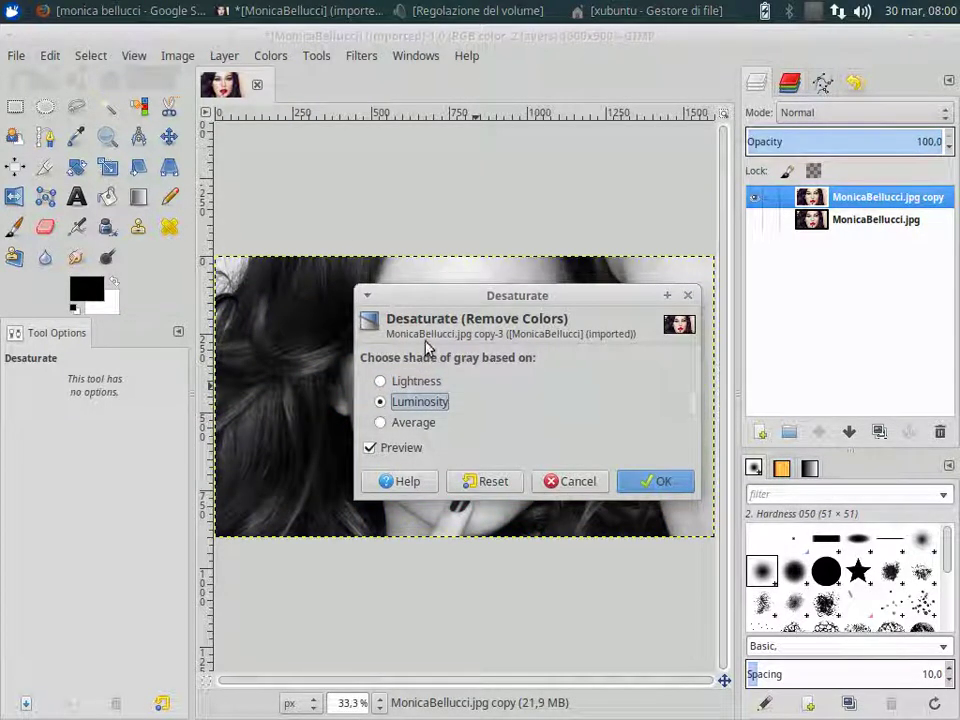
pyautogui.moveTo(469, 296)
pyautogui.mouseDown()
pyautogui.moveTo(465, 496)
pyautogui.moveTo(443, 504)
pyautogui.mouseUp()
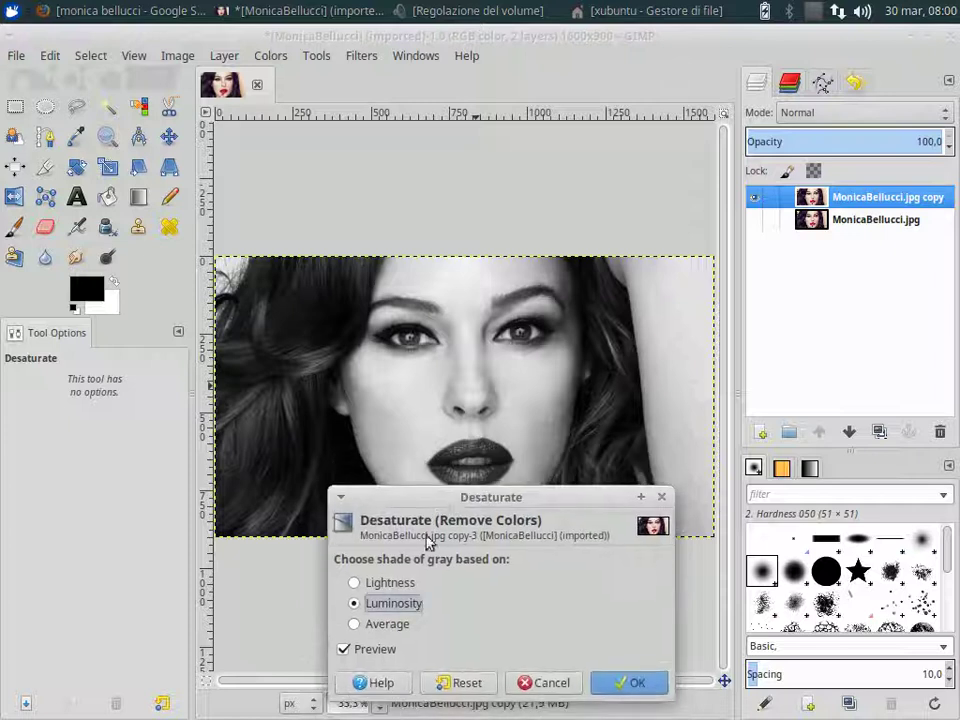
pyautogui.click(360, 582)
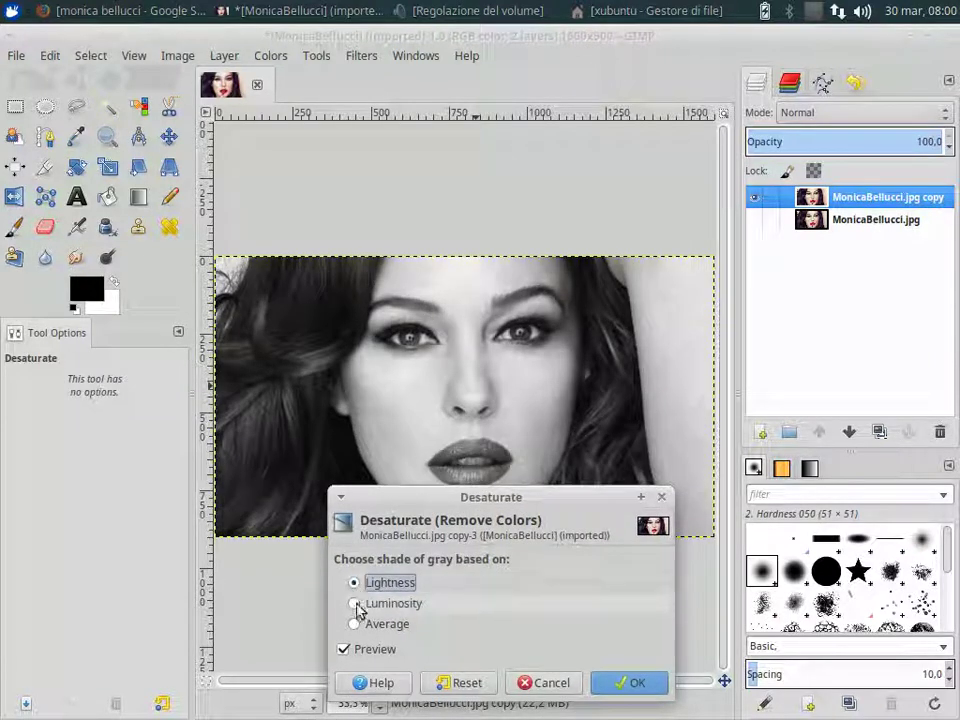
pyautogui.click(356, 604)
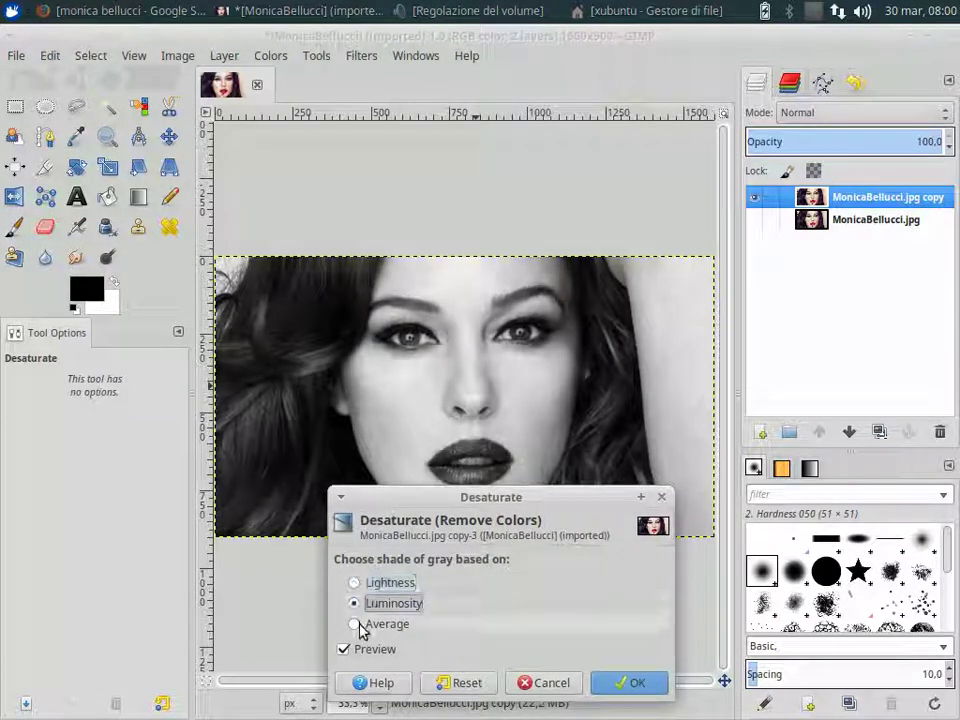
pyautogui.click(358, 625)
pyautogui.click(356, 604)
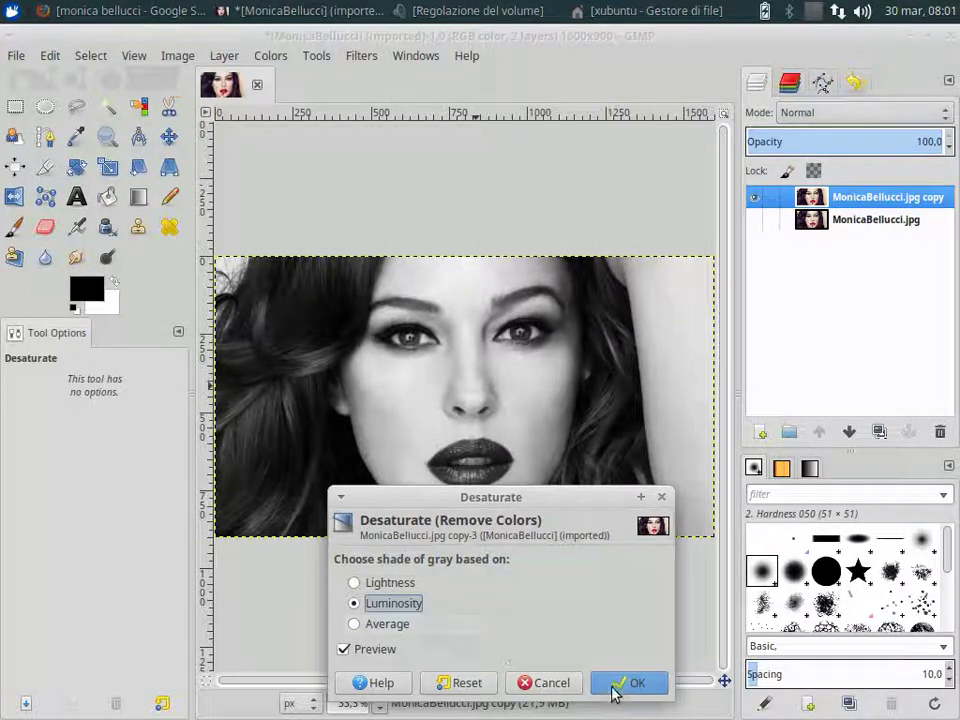
pyautogui.click(615, 686)
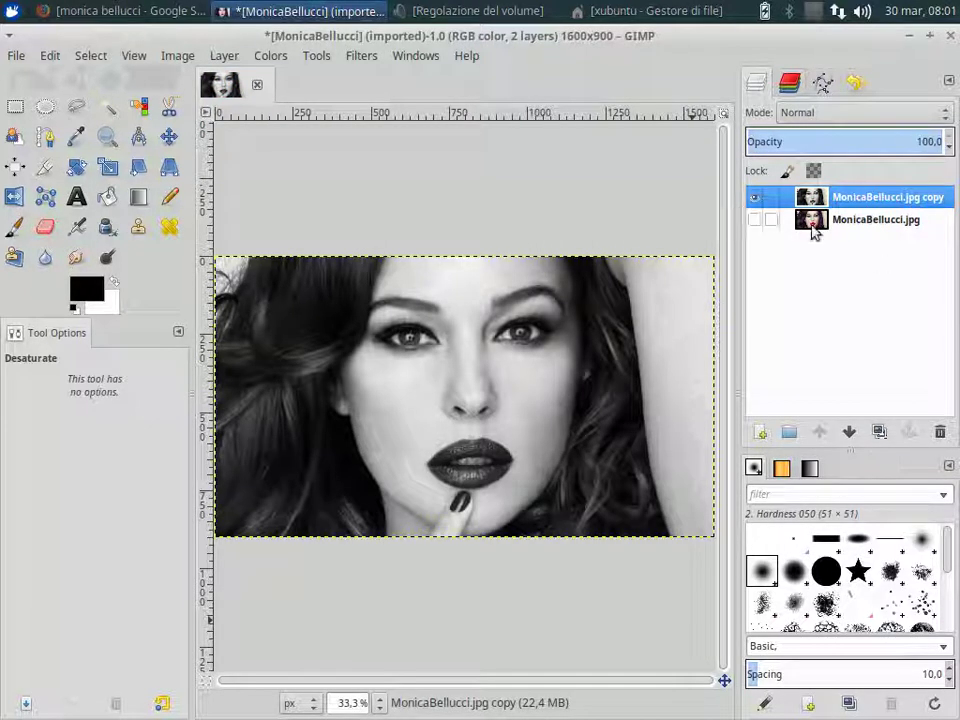
# Step: Compare the grayscale copy with the colour original, leaving only the copy visible
pyautogui.click(755, 200)
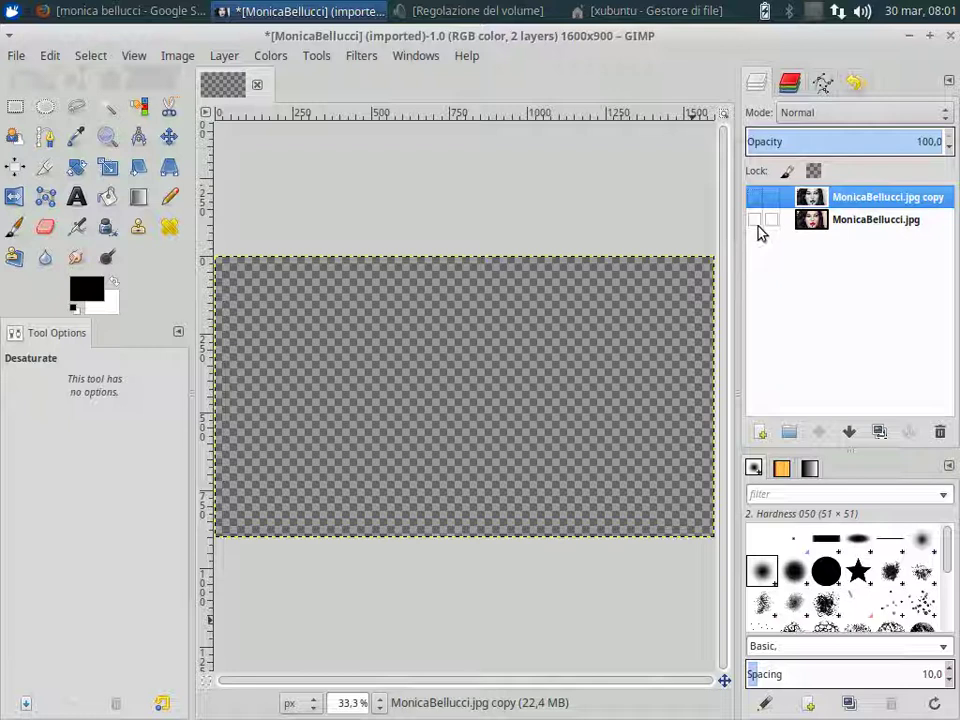
pyautogui.click(755, 221)
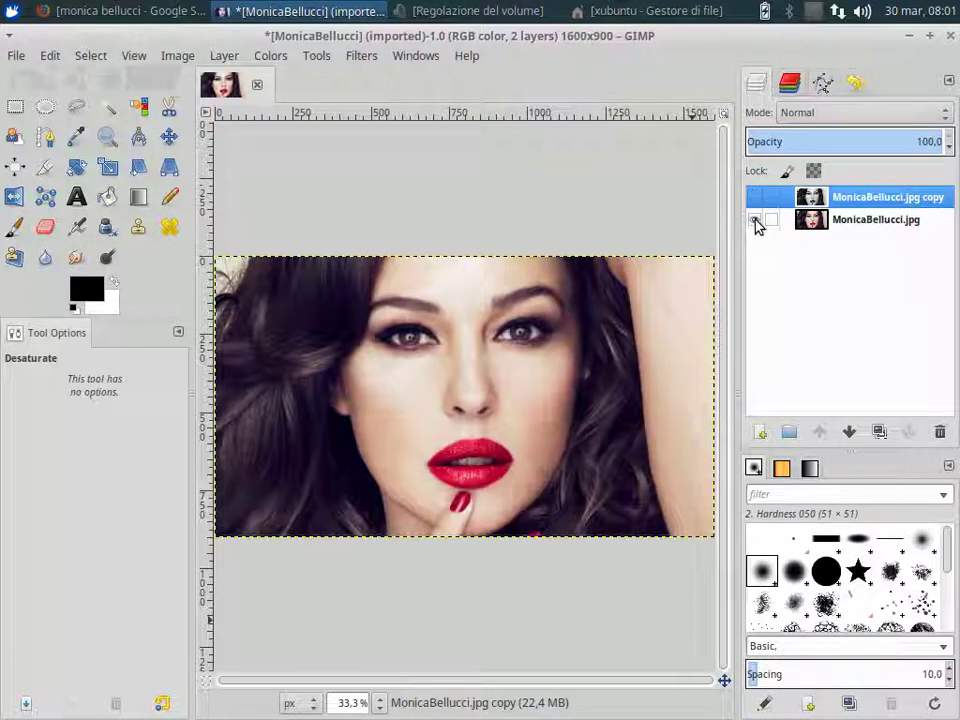
pyautogui.click(755, 221)
pyautogui.click(755, 198)
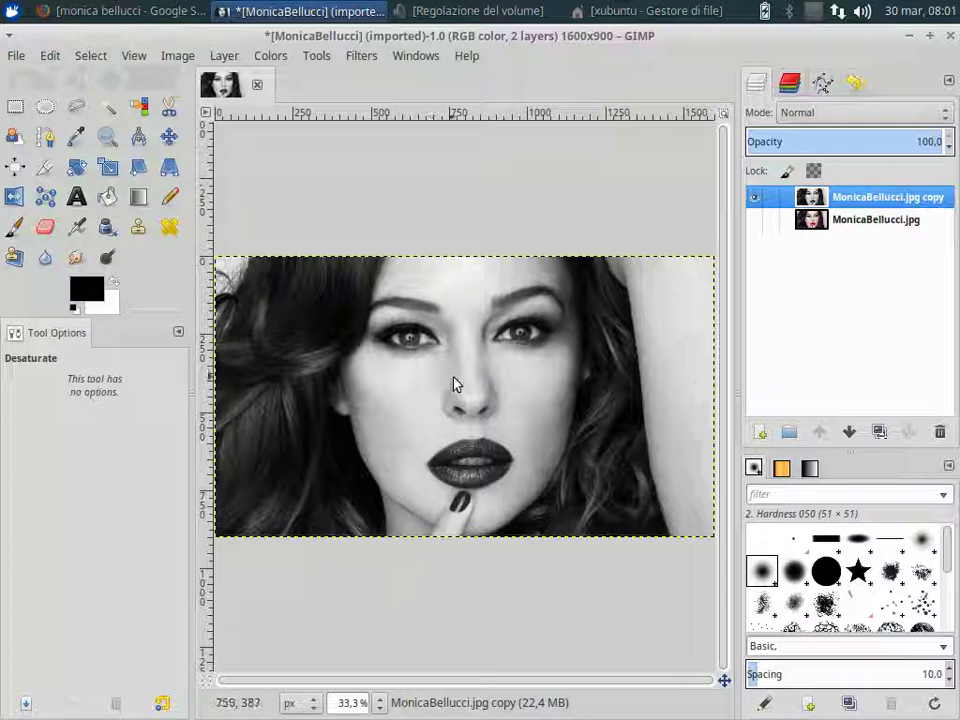
# Step: Zoom into the eye and draw an elliptical selection around the iris
pyautogui.scroll(1, 398, 375)
pyautogui.scroll(1, 394, 369)
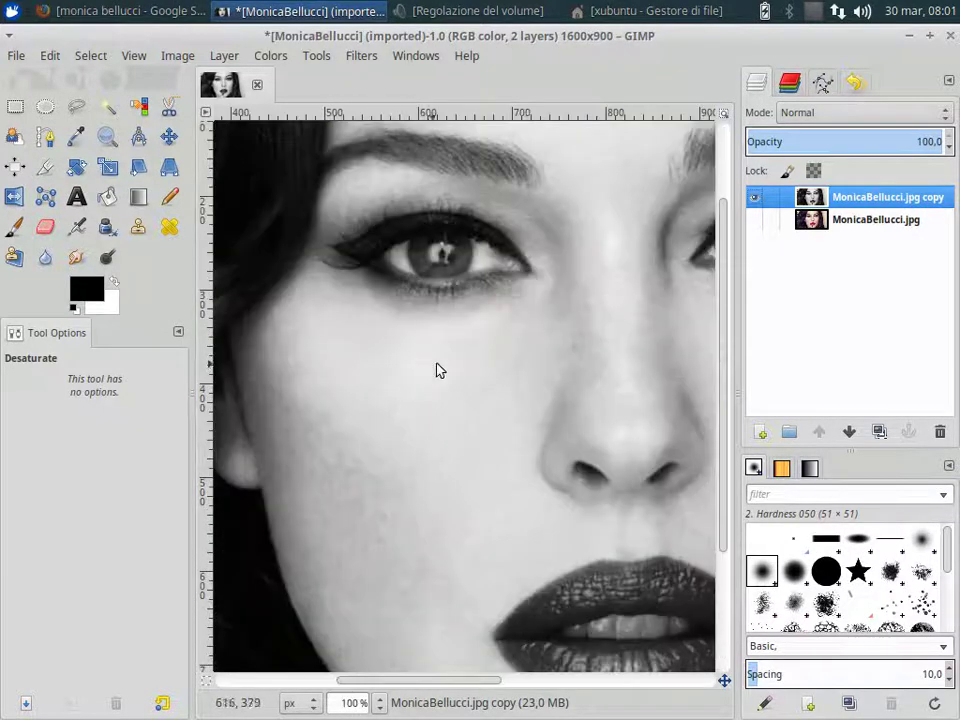
pyautogui.moveTo(724, 266)
pyautogui.mouseDown()
pyautogui.moveTo(733, 257)
pyautogui.moveTo(729, 225)
pyautogui.mouseUp()
pyautogui.scroll(1, 415, 372)
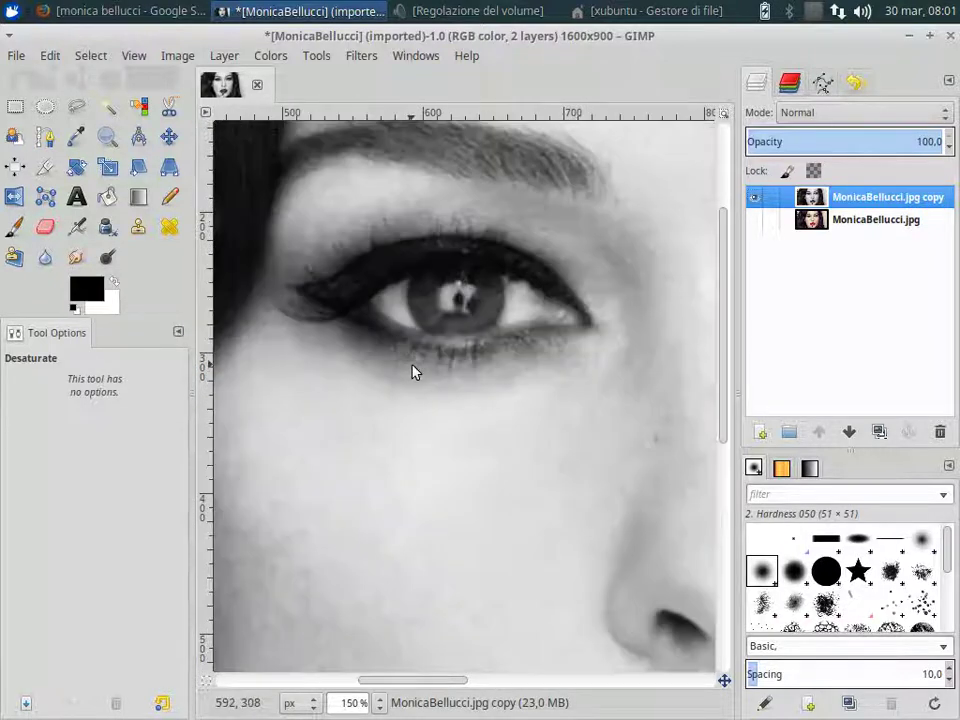
pyautogui.click(48, 108)
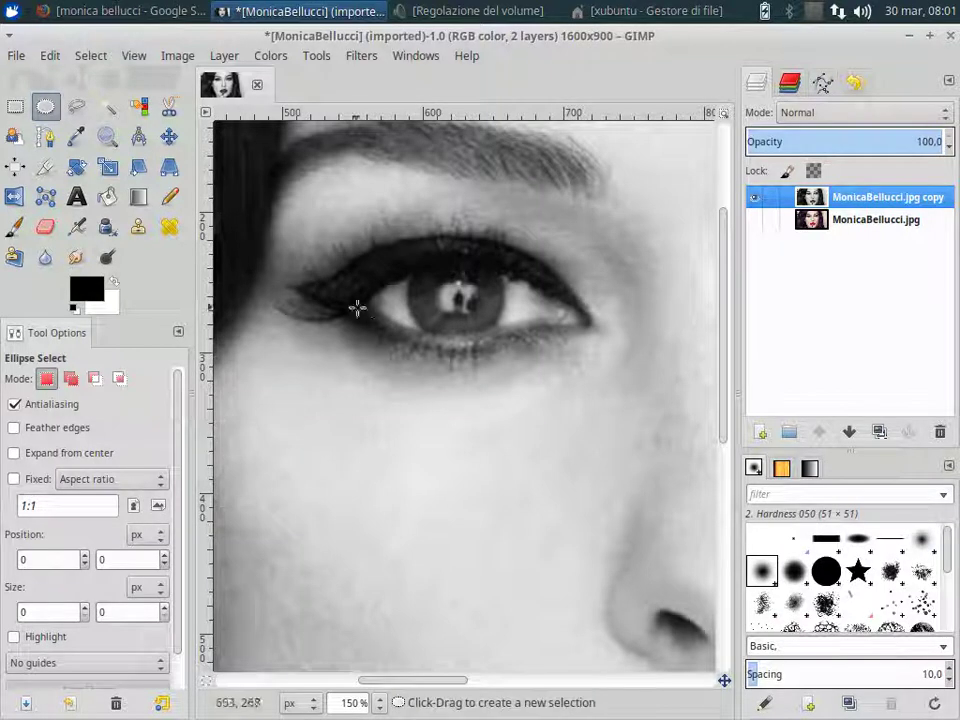
pyautogui.click(421, 268)
pyautogui.moveTo(421, 268)
pyautogui.mouseDown()
pyautogui.moveTo(513, 349)
pyautogui.moveTo(501, 338)
pyautogui.mouseUp()
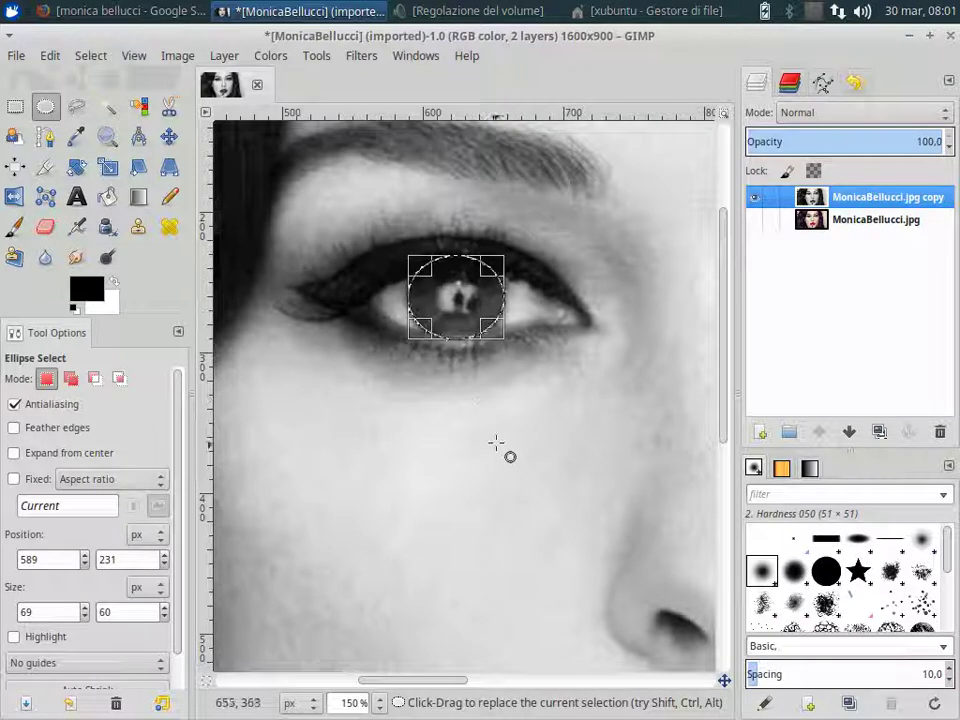
# Step: Subtract a small ellipse over the pupil from the iris selection
pyautogui.click(95, 379)
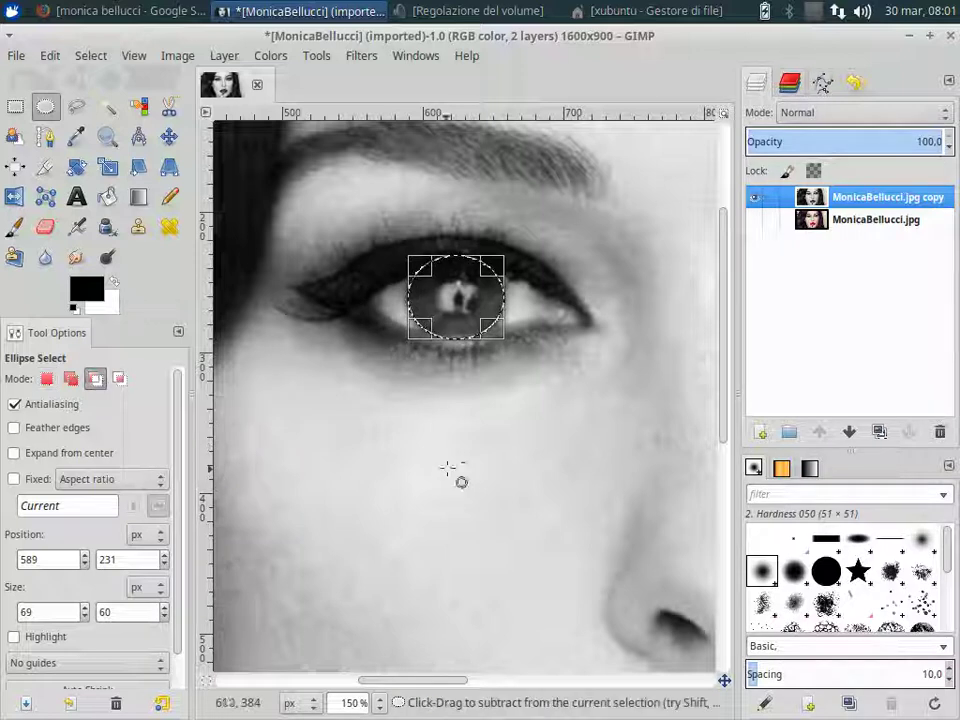
pyautogui.moveTo(400, 451)
pyautogui.mouseDown()
pyautogui.moveTo(421, 471)
pyautogui.moveTo(460, 300)
pyautogui.moveTo(451, 289)
pyautogui.moveTo(486, 323)
pyautogui.moveTo(466, 309)
pyautogui.mouseUp()
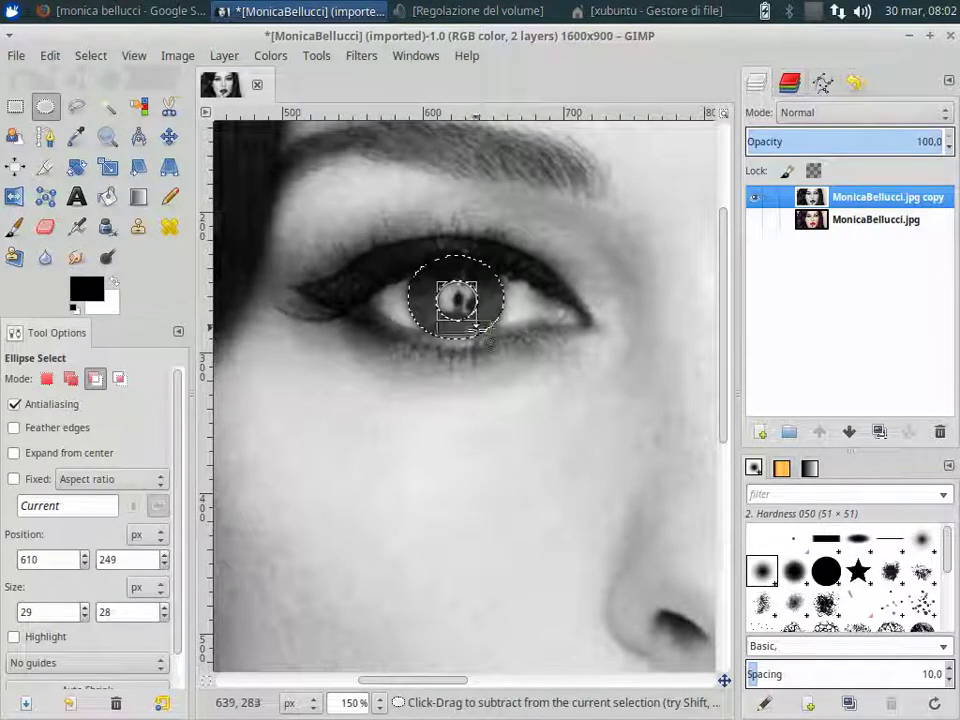
pyautogui.moveTo(480, 281); pyautogui.dragTo(482, 278)
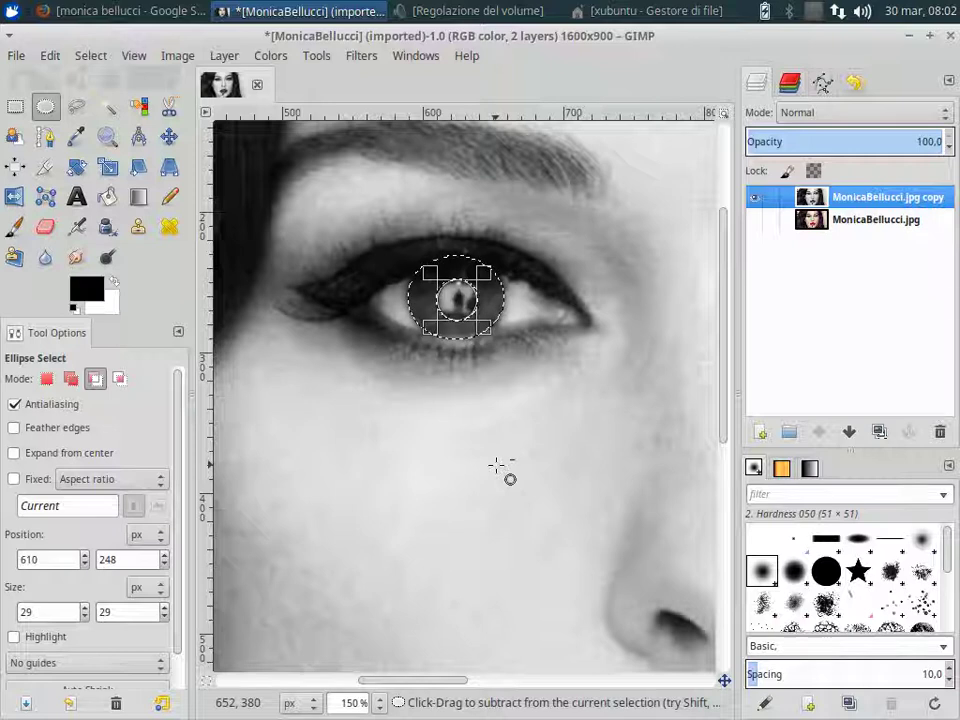
# Step: Colorize the selected iris ring with hue 100, saturation 50, lightness 0
pyautogui.click(270, 56)
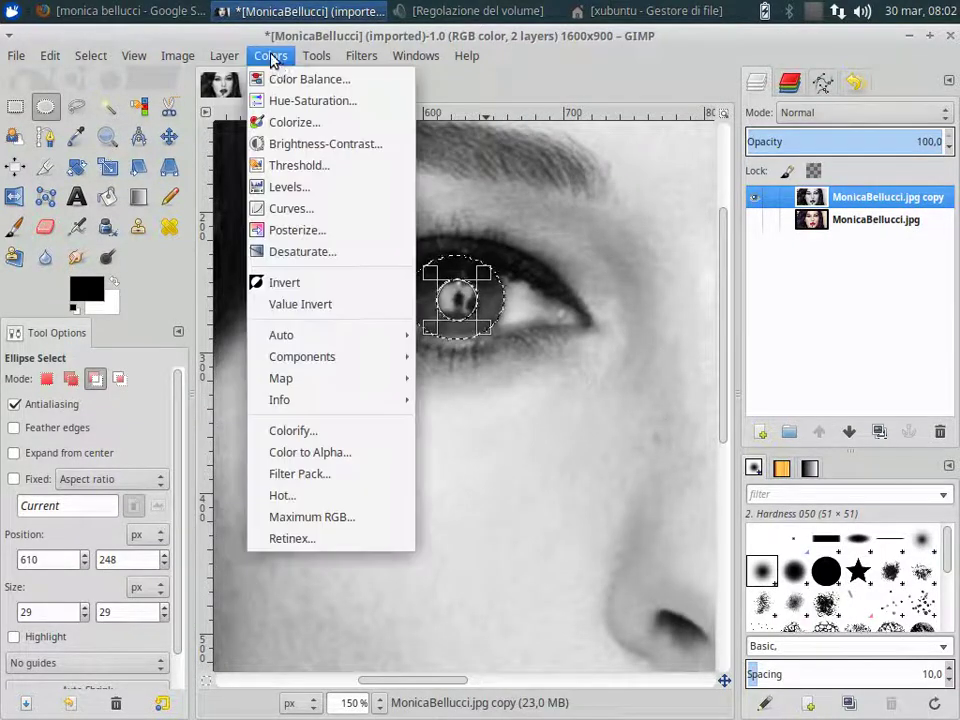
pyautogui.click(290, 122)
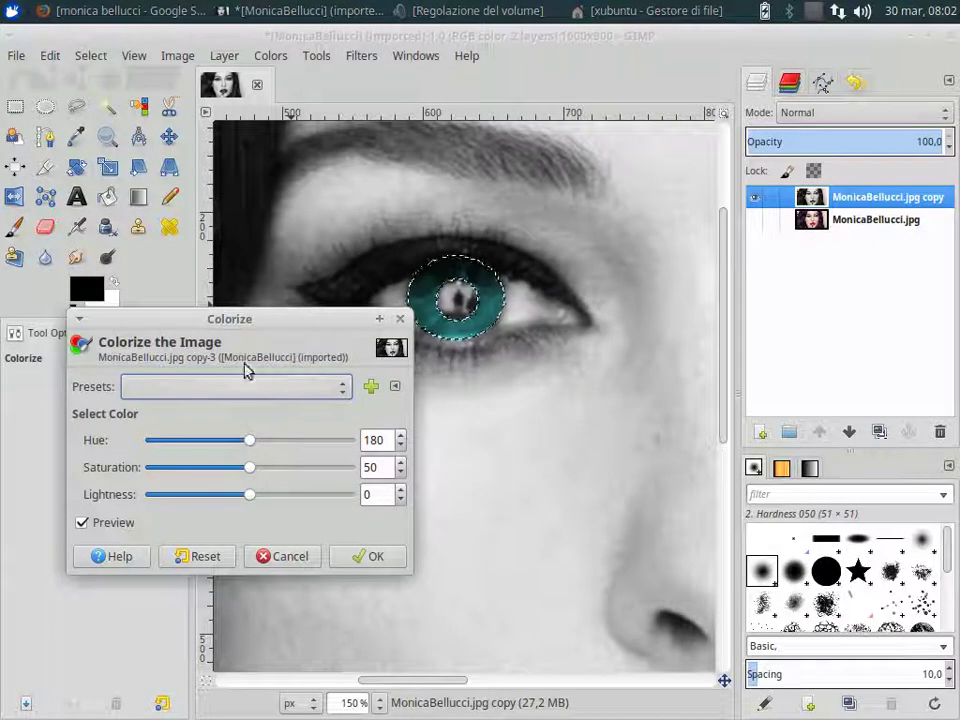
pyautogui.moveTo(240, 319); pyautogui.dragTo(249, 335)
pyautogui.moveTo(254, 456); pyautogui.dragTo(222, 453)
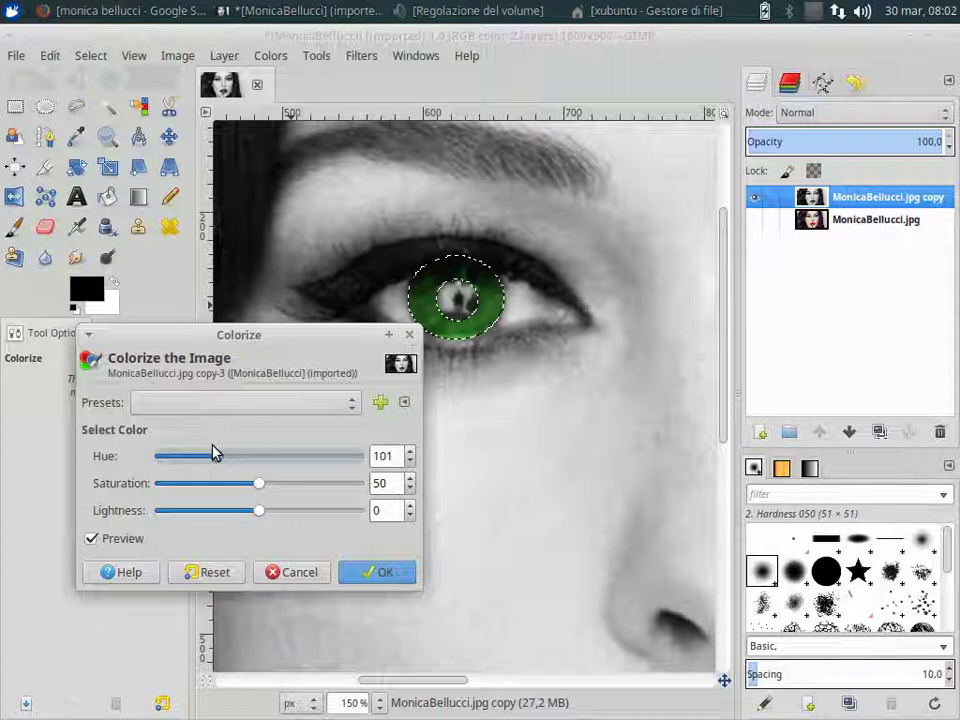
pyautogui.click(409, 451)
pyautogui.click(387, 456)
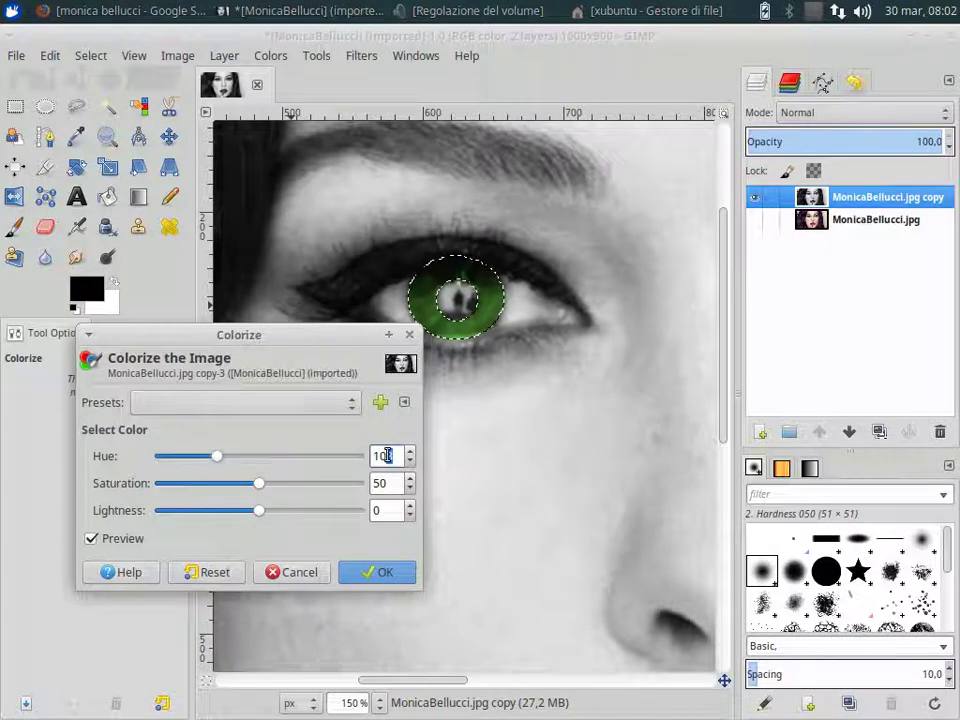
pyautogui.moveTo(387, 456); pyautogui.dragTo(343, 455)
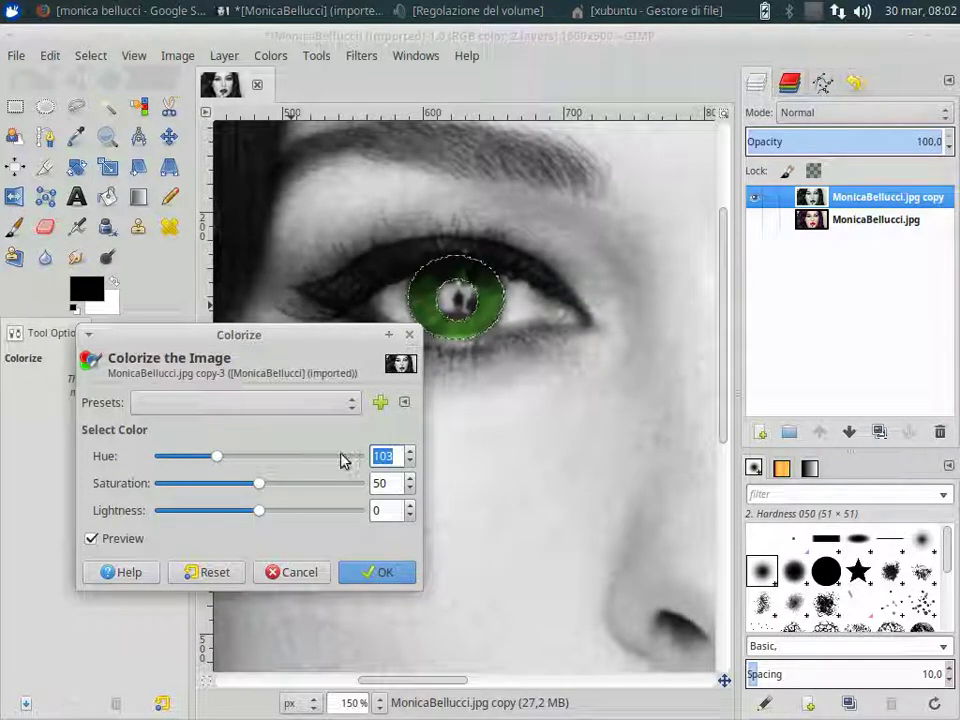
pyautogui.write('100')
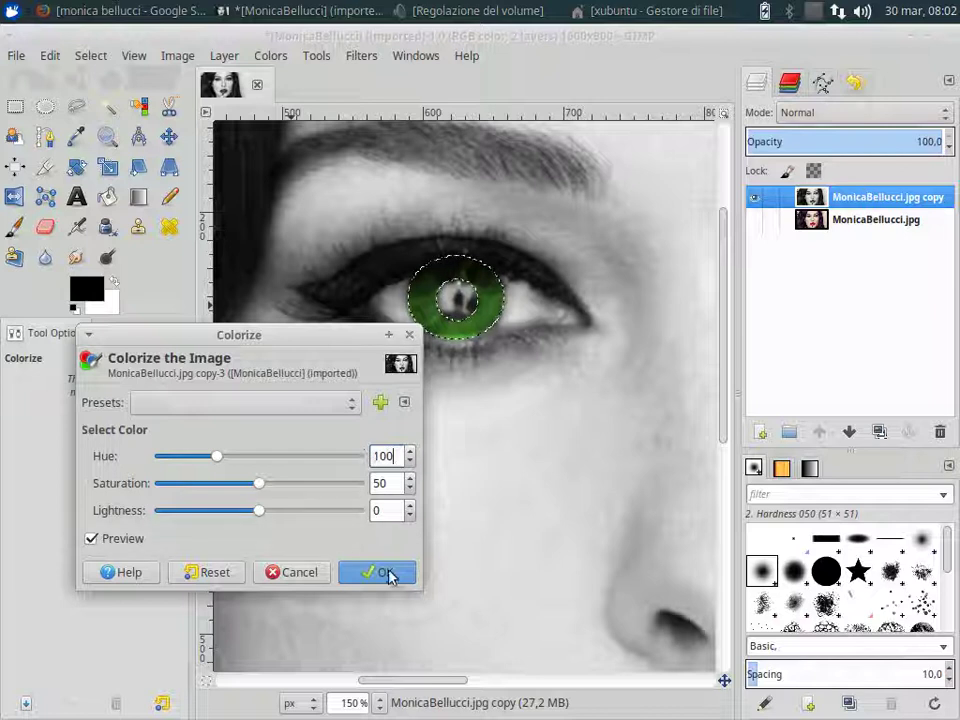
pyautogui.click(388, 573)
# Step: Clear the selection and zoom out to view the whole image
pyautogui.click(91, 56)
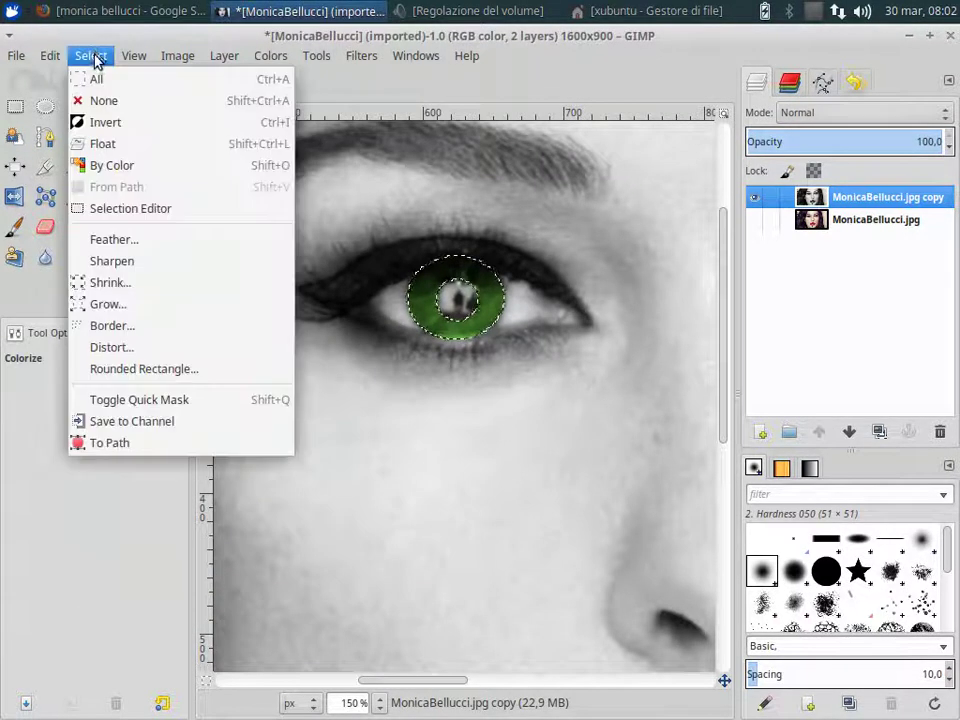
pyautogui.click(108, 100)
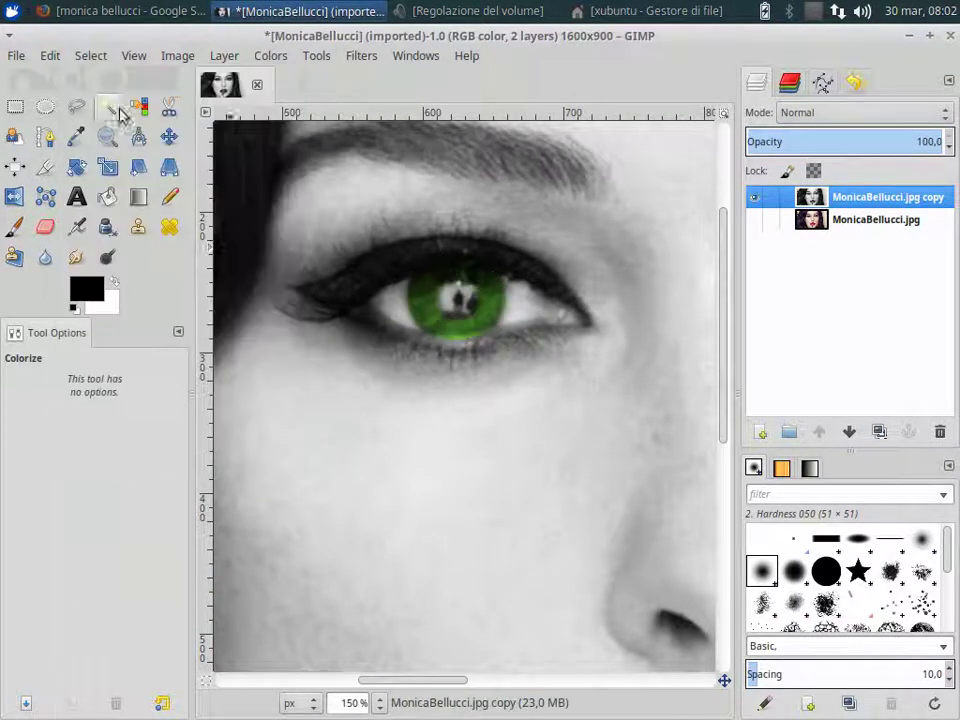
pyautogui.scroll(-2, 490, 380)
pyautogui.scroll(-1, 495, 377)
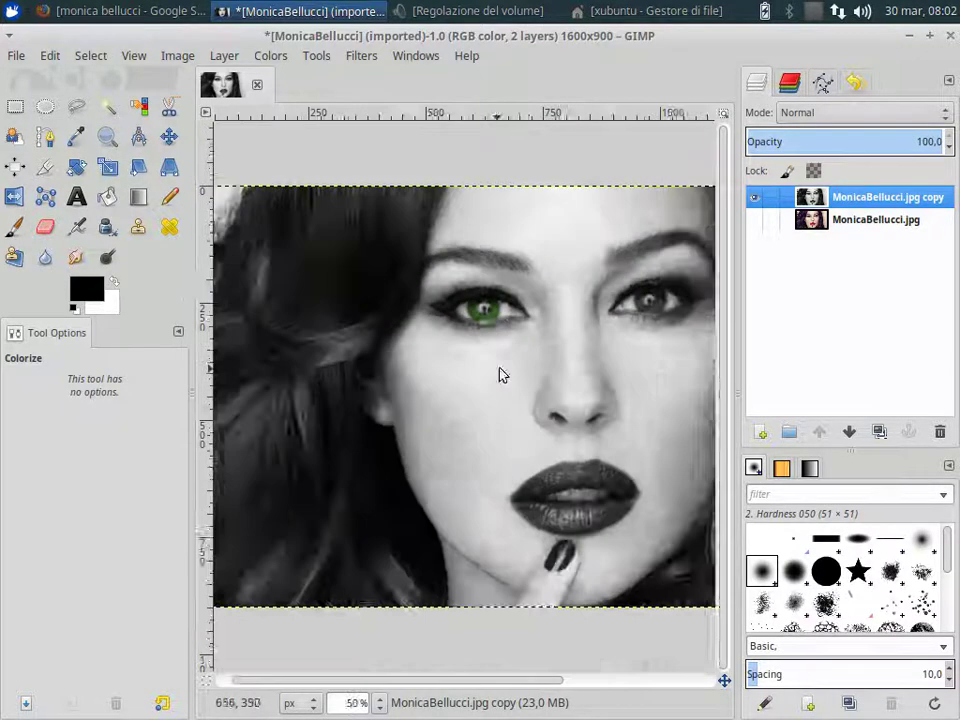
pyautogui.scroll(-1, 501, 375)
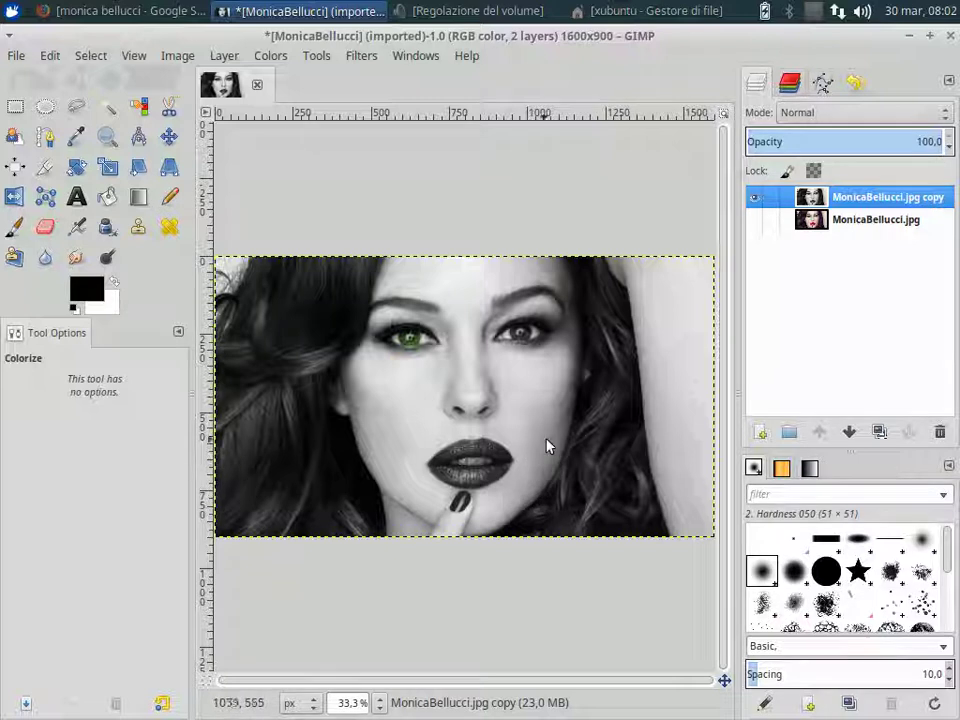
# Step: Zoom in and pan to the other, still grey eye
pyautogui.scroll(2, 557, 380)
pyautogui.scroll(1, 553, 375)
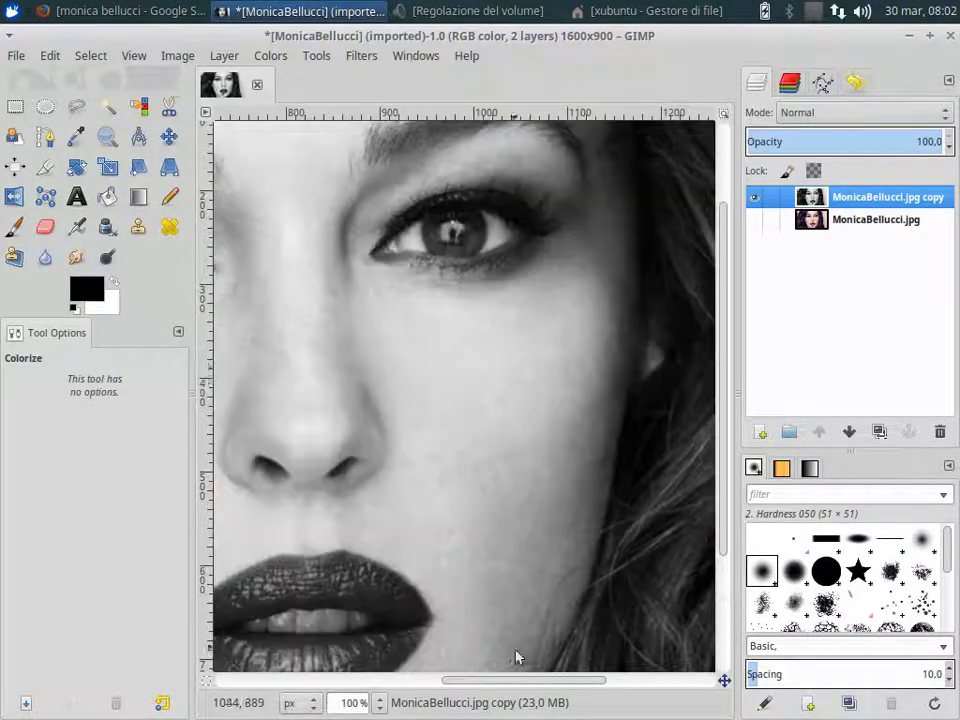
pyautogui.moveTo(722, 360); pyautogui.dragTo(718, 285)
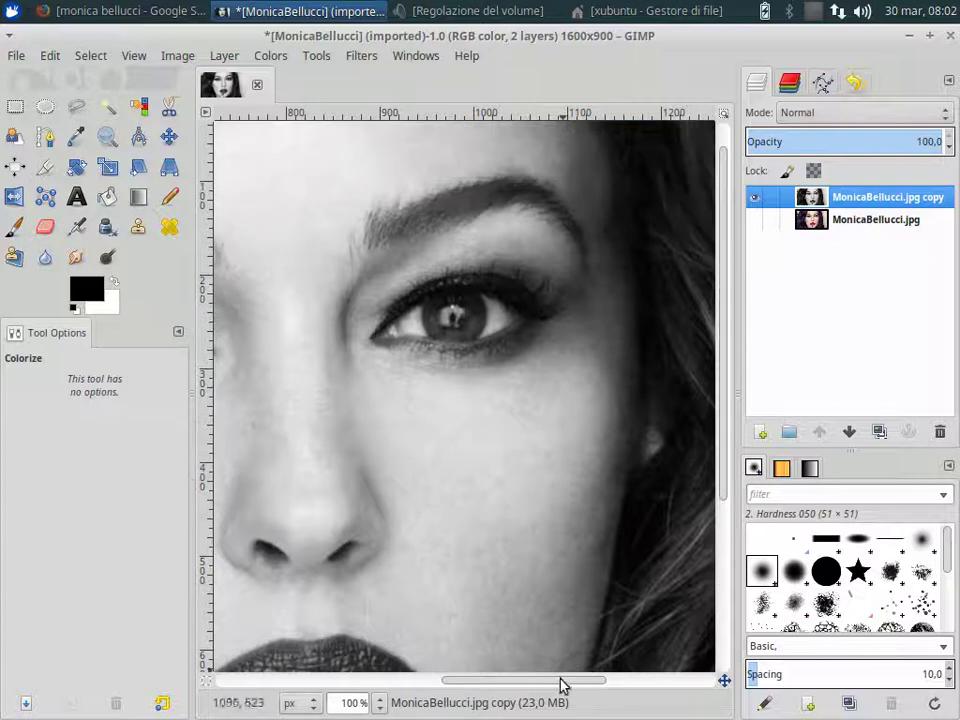
pyautogui.hscroll(5, 543, 683)
pyautogui.moveTo(567, 685); pyautogui.dragTo(450, 681)
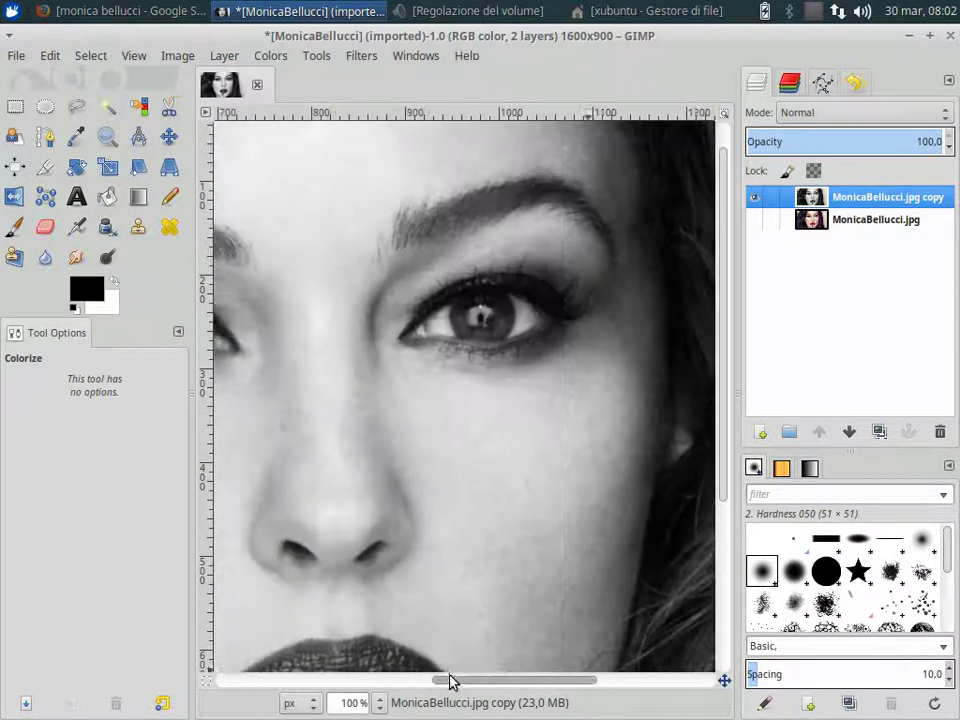
pyautogui.scroll(2, 497, 364)
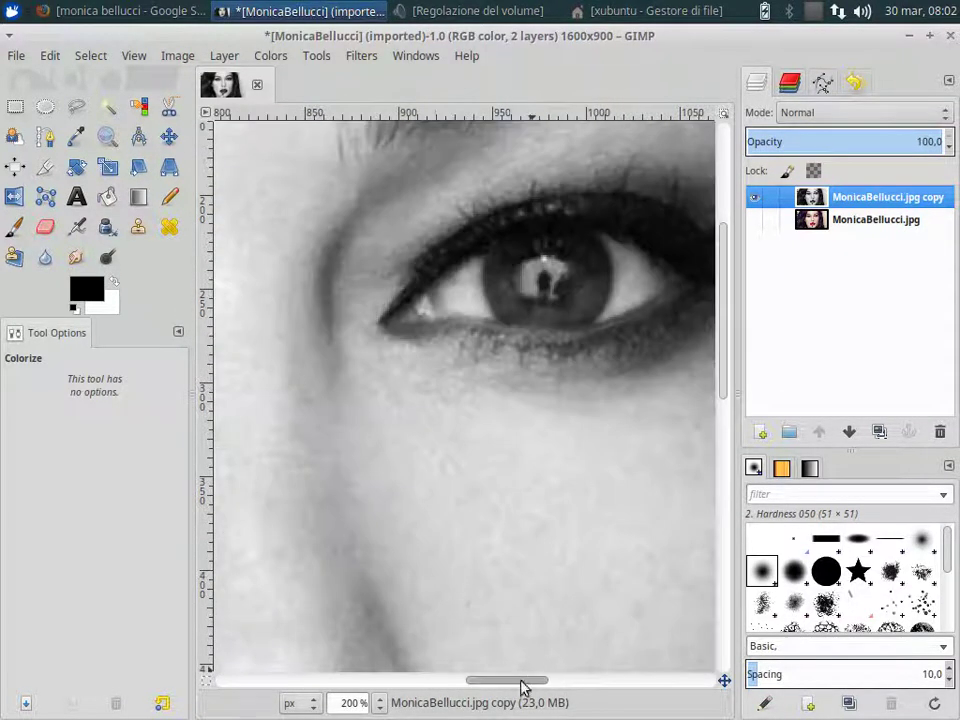
pyautogui.moveTo(521, 683); pyautogui.dragTo(542, 683)
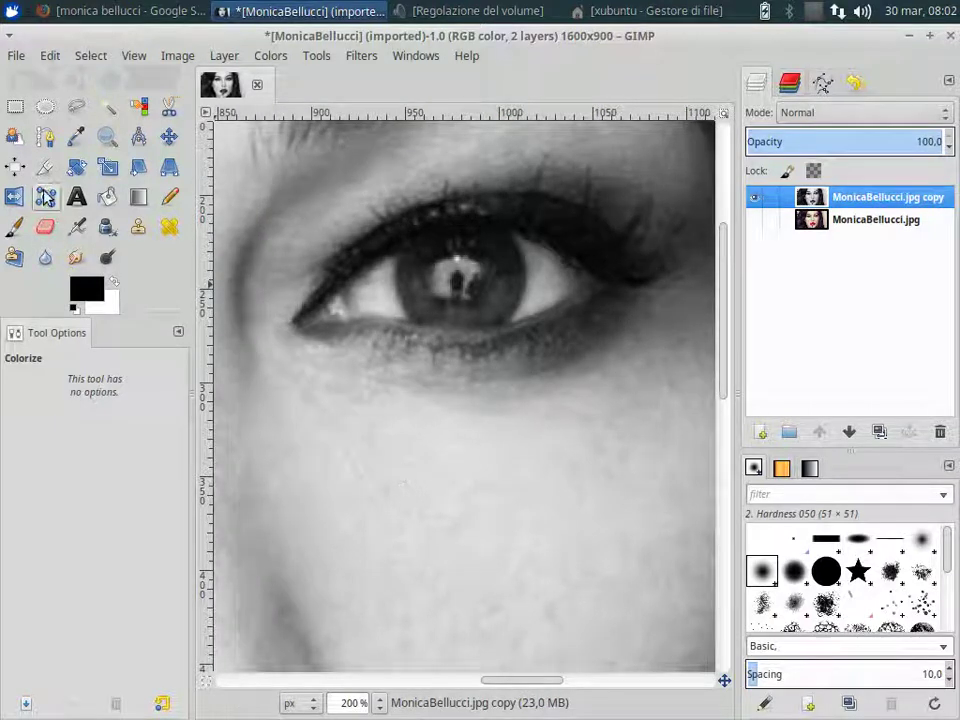
# Step: Select the second iris with an ellipse and subtract the 28 × 27 px pupil area
pyautogui.click(45, 106)
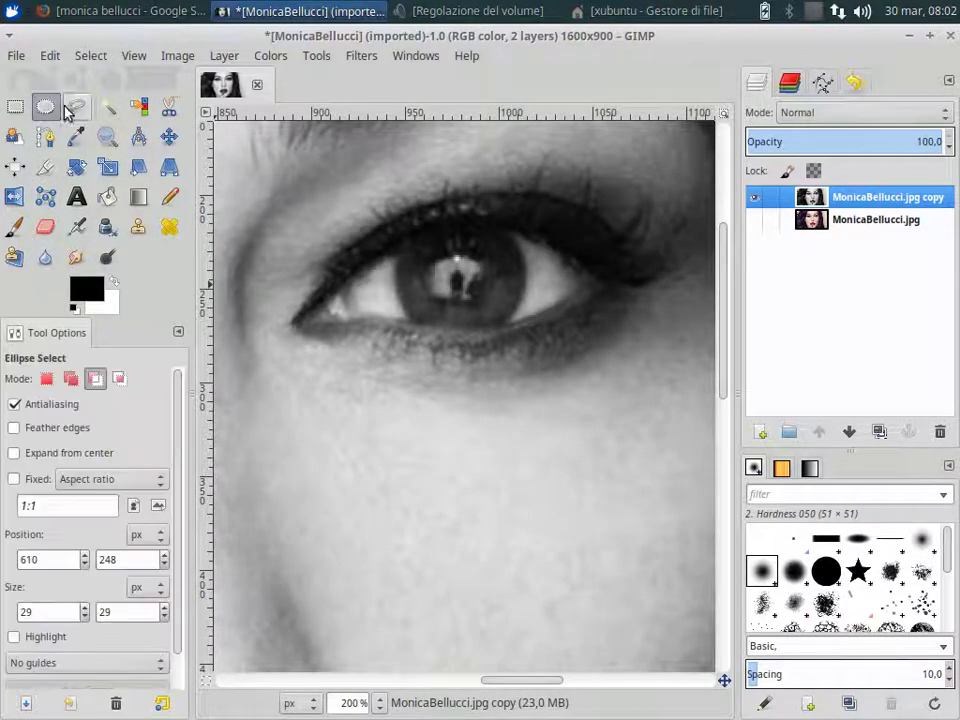
pyautogui.click(47, 379)
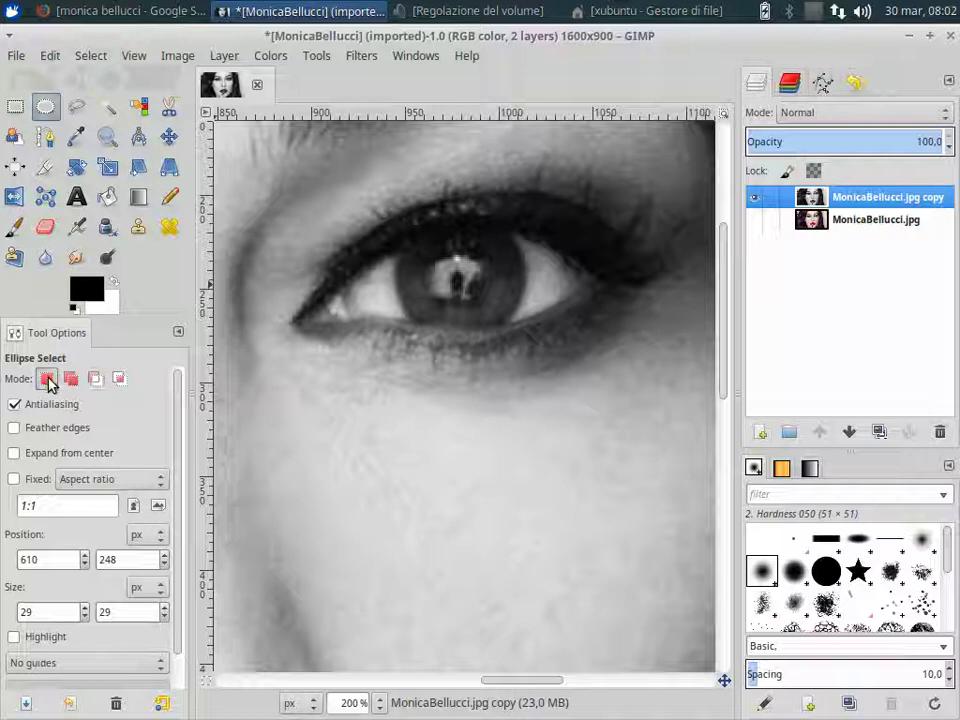
pyautogui.moveTo(413, 242); pyautogui.dragTo(530, 335)
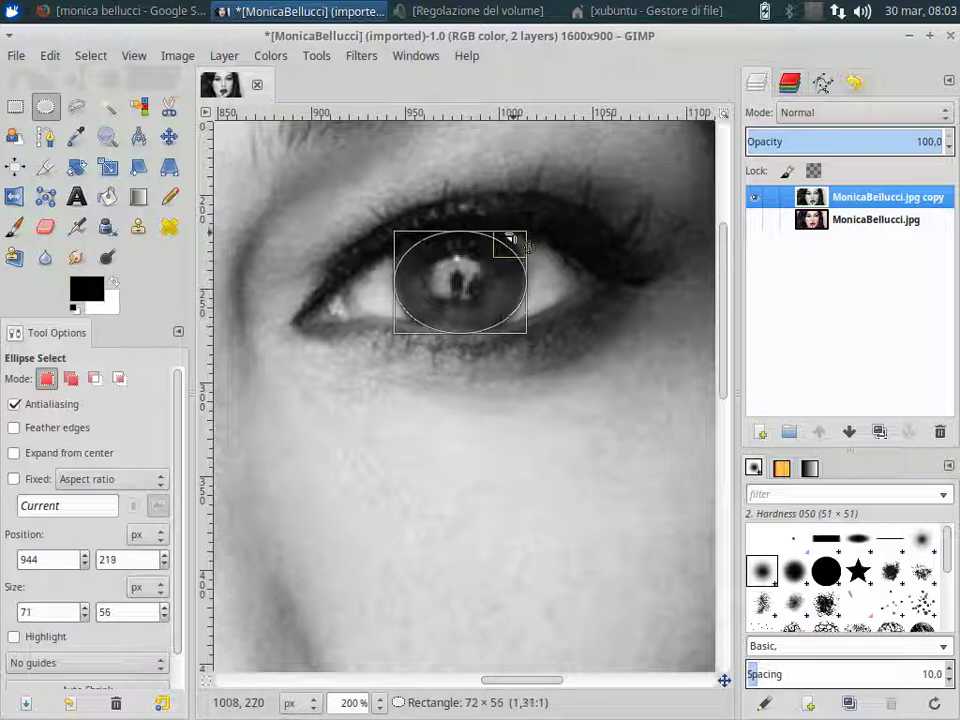
pyautogui.moveTo(510, 238); pyautogui.dragTo(526, 240)
pyautogui.moveTo(511, 233); pyautogui.dragTo(511, 234)
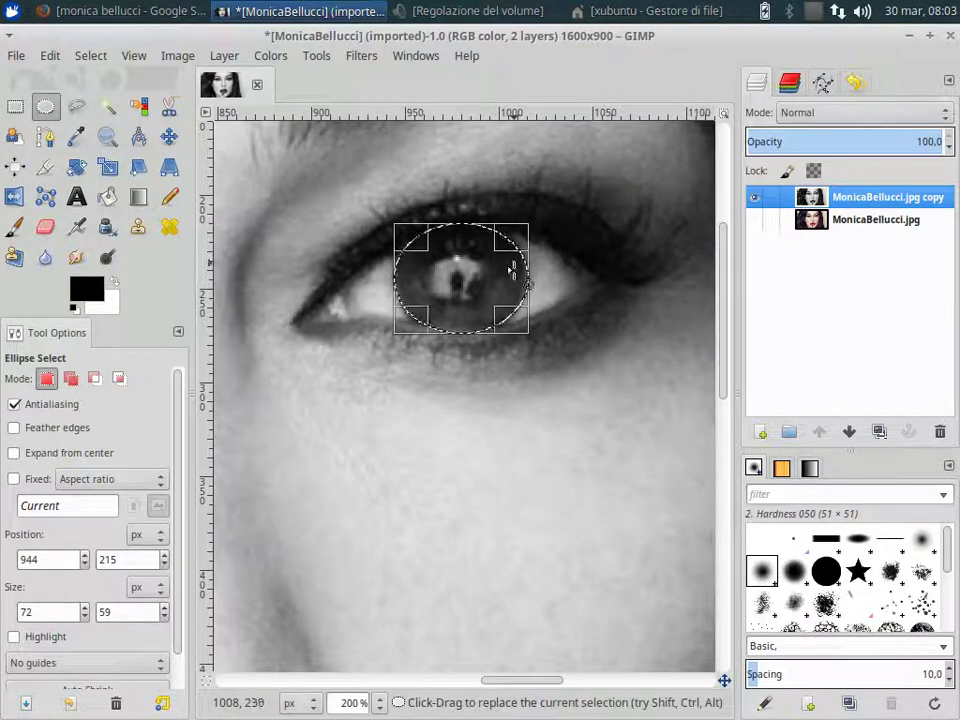
pyautogui.click(95, 379)
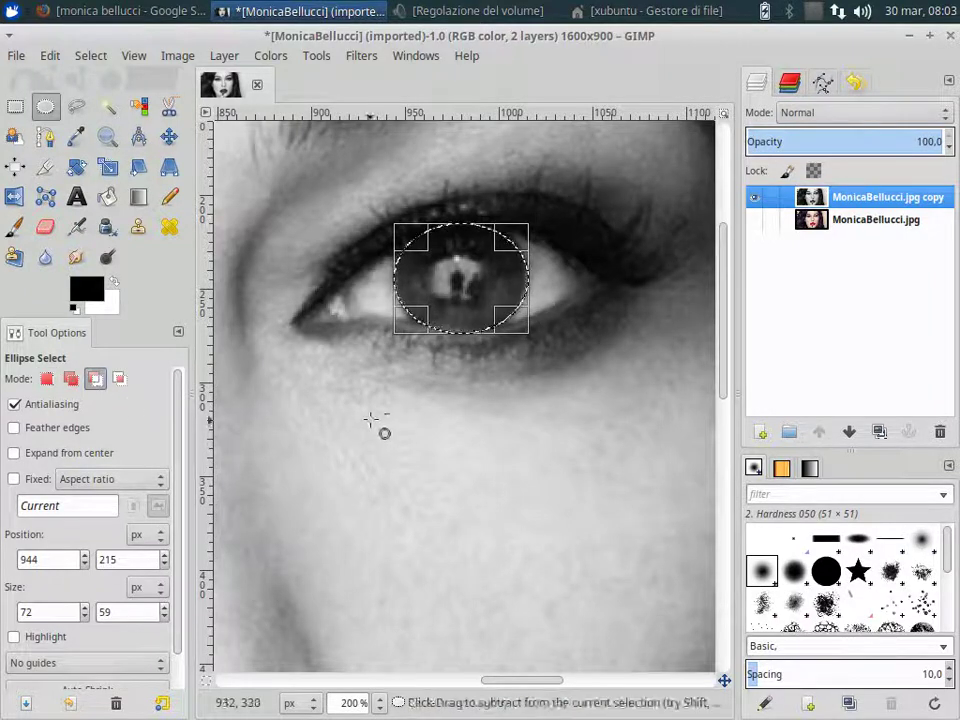
pyautogui.moveTo(368, 418)
pyautogui.mouseDown()
pyautogui.moveTo(415, 459)
pyautogui.moveTo(448, 265)
pyautogui.moveTo(489, 306)
pyautogui.moveTo(442, 278)
pyautogui.moveTo(480, 308)
pyautogui.mouseUp()
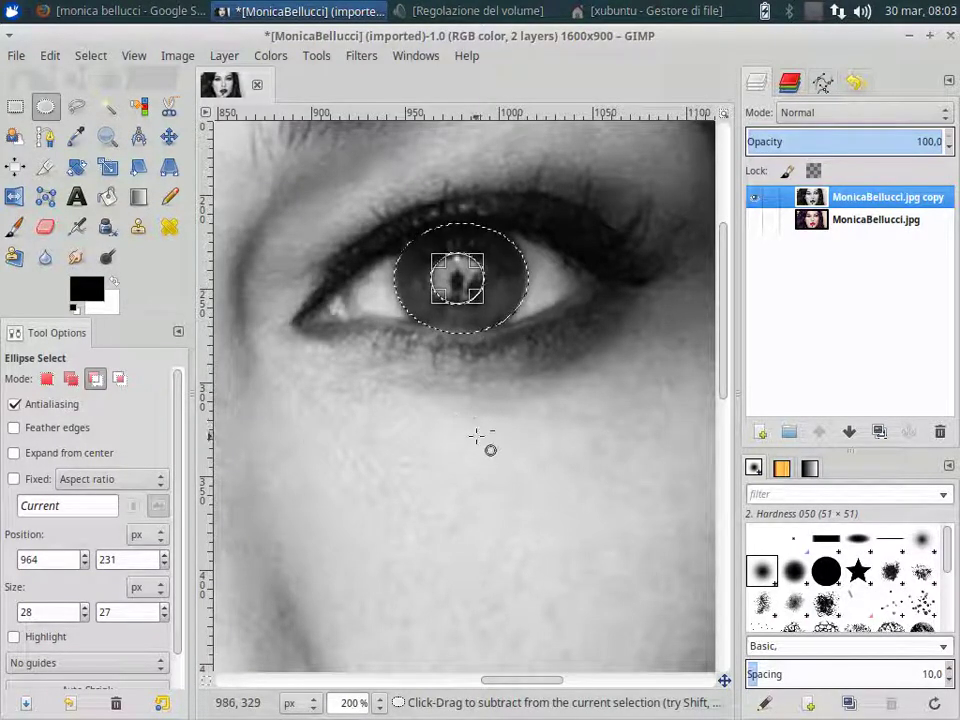
# Step: Colorize the second iris green with hue 100
pyautogui.click(270, 56)
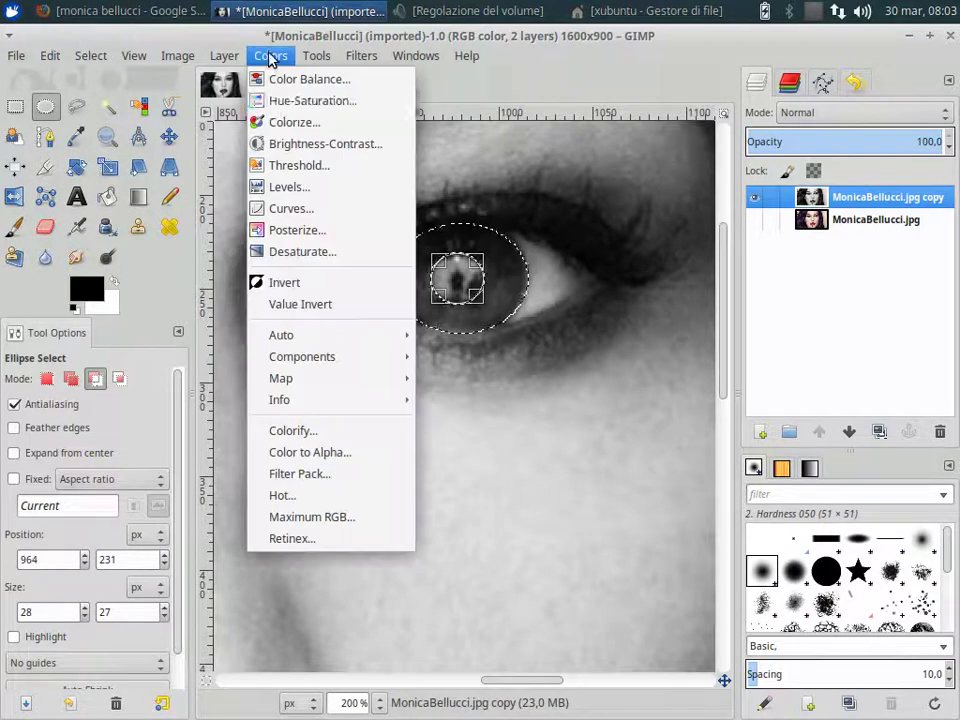
pyautogui.click(290, 122)
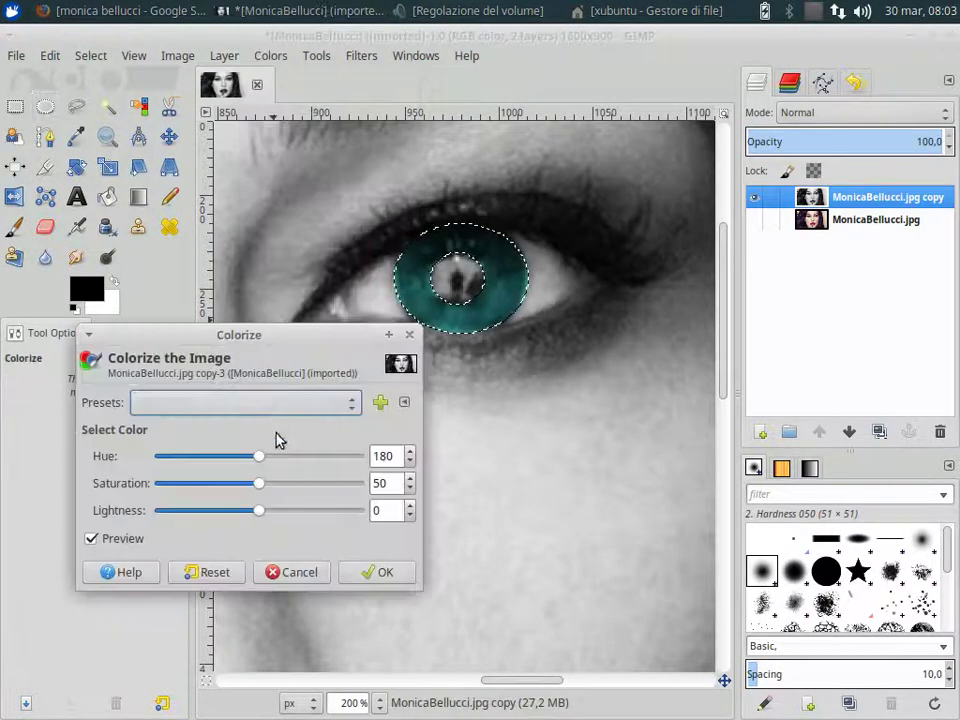
pyautogui.click(381, 456)
pyautogui.moveTo(392, 456); pyautogui.dragTo(349, 452)
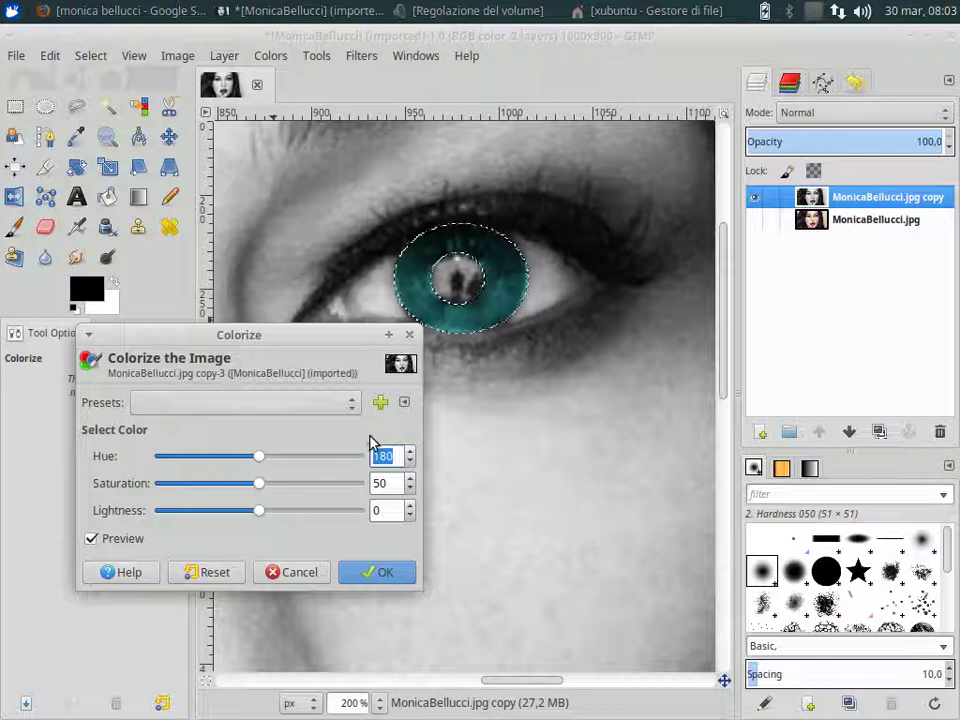
pyautogui.write('100')
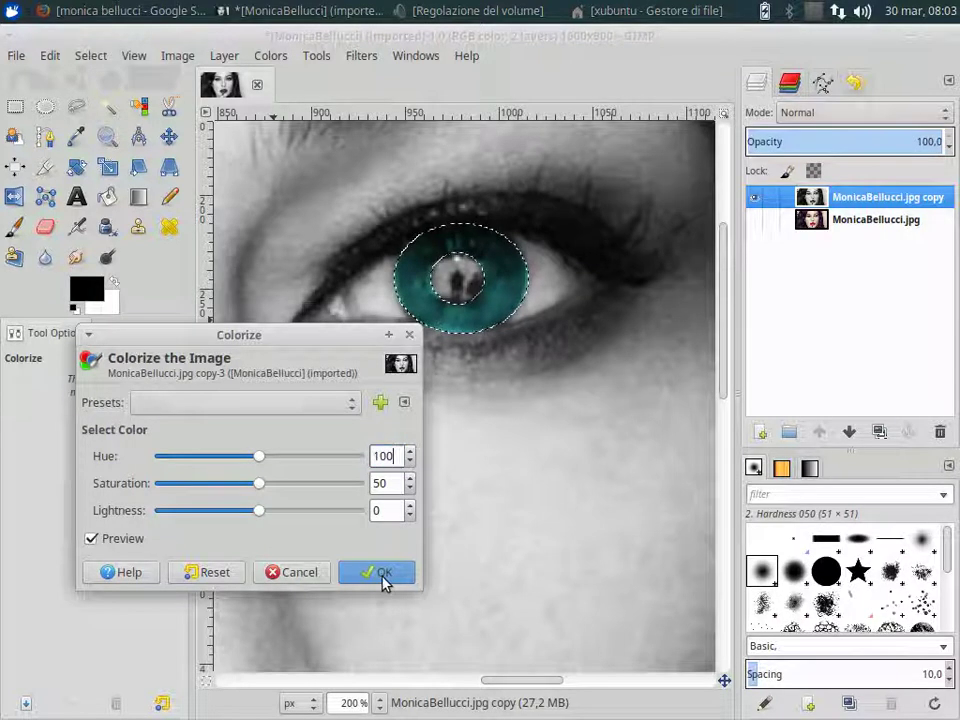
pyautogui.click(383, 578)
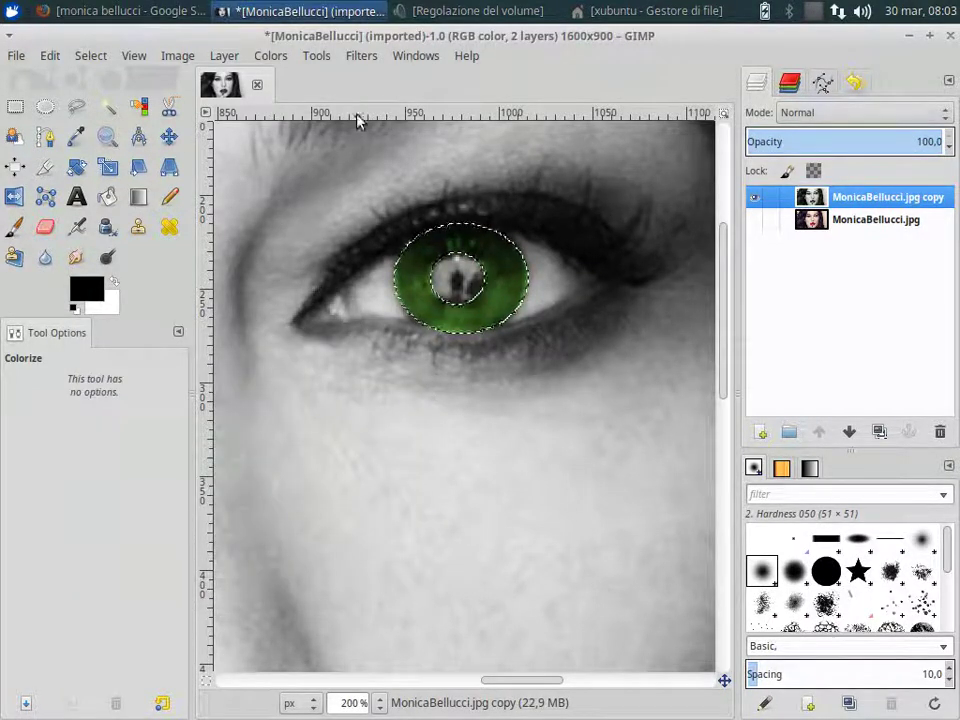
# Step: Clear the selection and zoom out to see the whole face
pyautogui.click(90, 56)
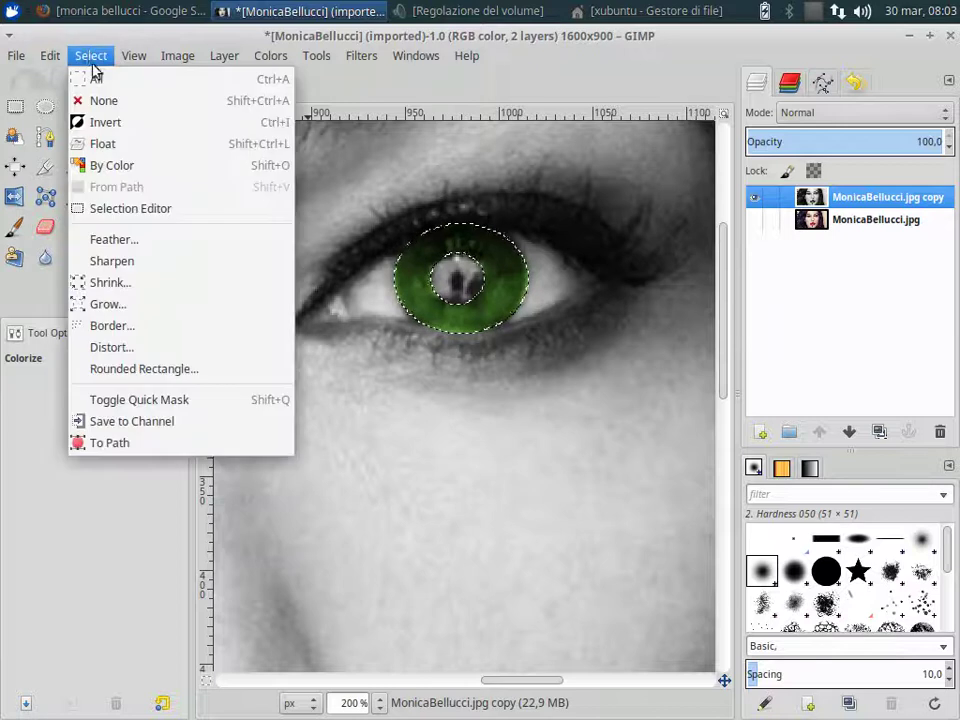
pyautogui.click(104, 100)
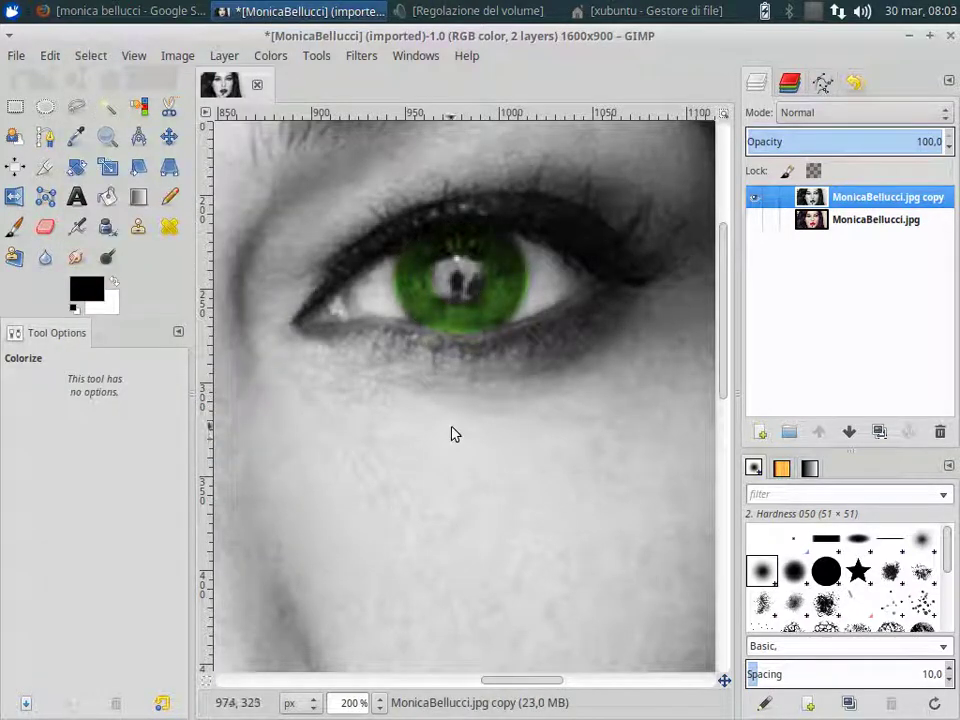
pyautogui.press('-')
pyautogui.press('-')
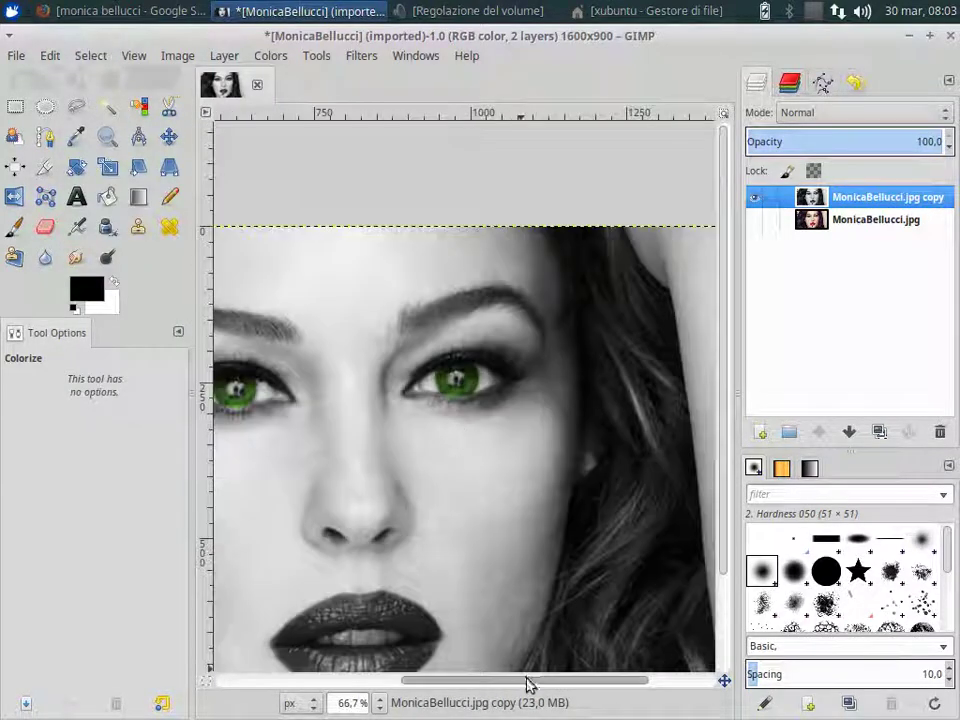
# Step: Look over the whole face, then make the original MonicaBellucci.jpg layer visible again
pyautogui.moveTo(530, 684); pyautogui.dragTo(480, 684)
pyautogui.press('-')
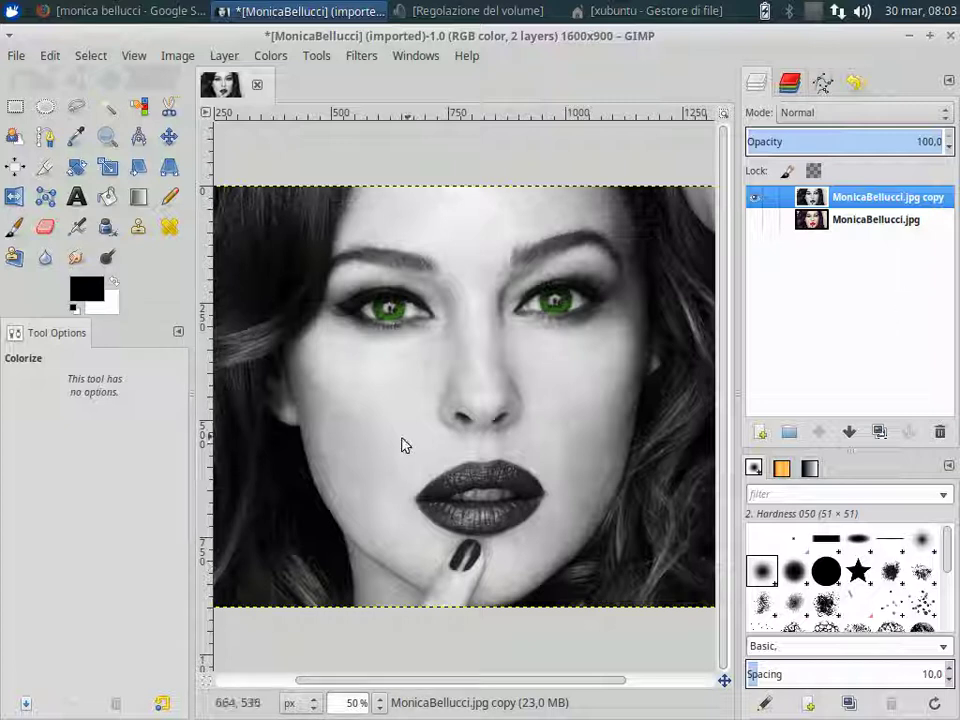
pyautogui.scroll(1, 380, 438)
pyautogui.scroll(-1, 528, 688)
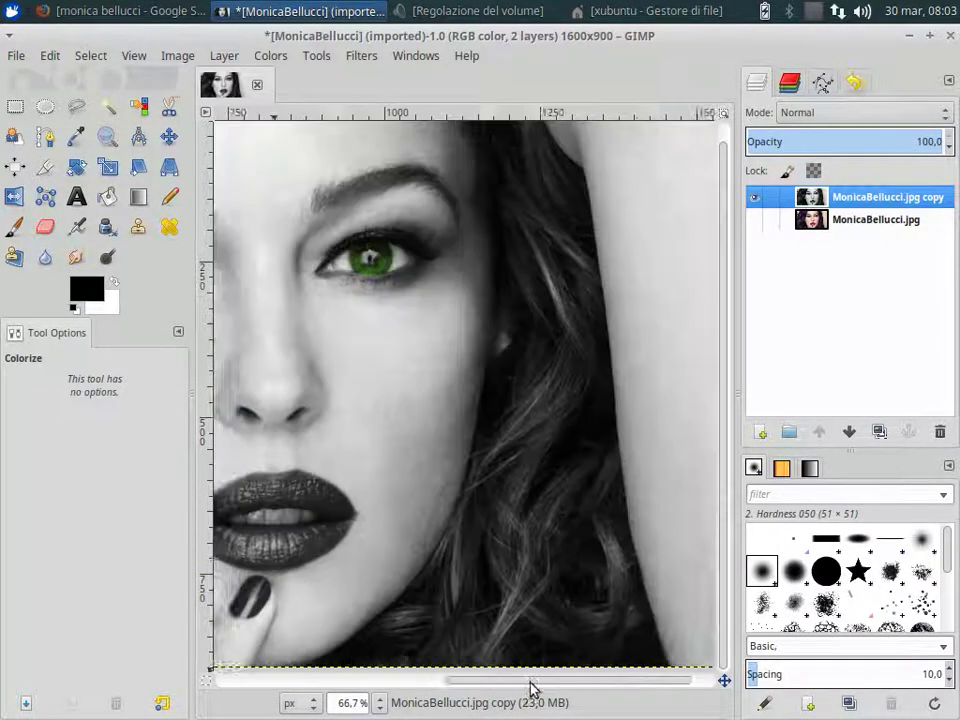
pyautogui.scroll(-1, 534, 686)
pyautogui.scroll(-1, 498, 682)
pyautogui.moveTo(483, 684)
pyautogui.mouseDown()
pyautogui.moveTo(394, 671)
pyautogui.moveTo(403, 671)
pyautogui.mouseUp()
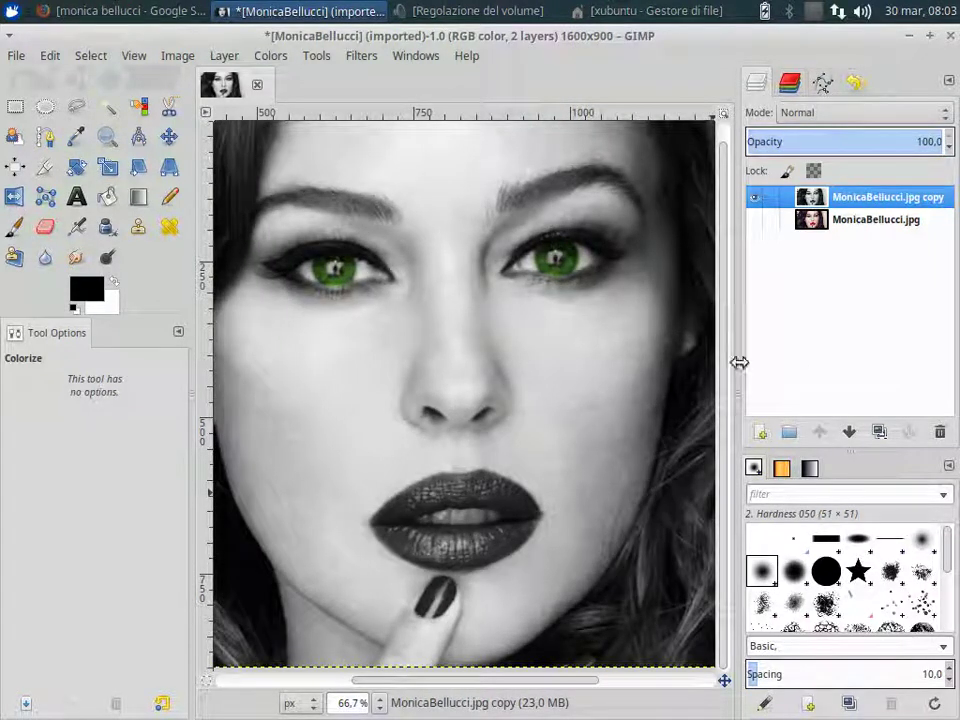
pyautogui.click(755, 220)
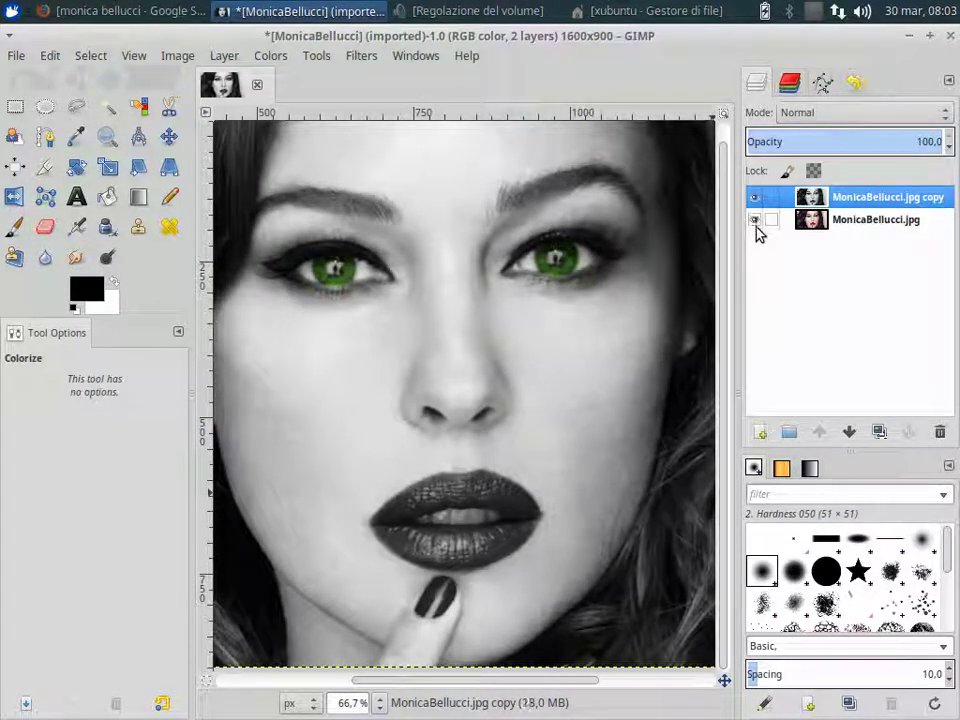
# Step: Add an alpha channel and a white full-opacity layer mask to the copy, with the mask active
pyautogui.rightClick(817, 199)
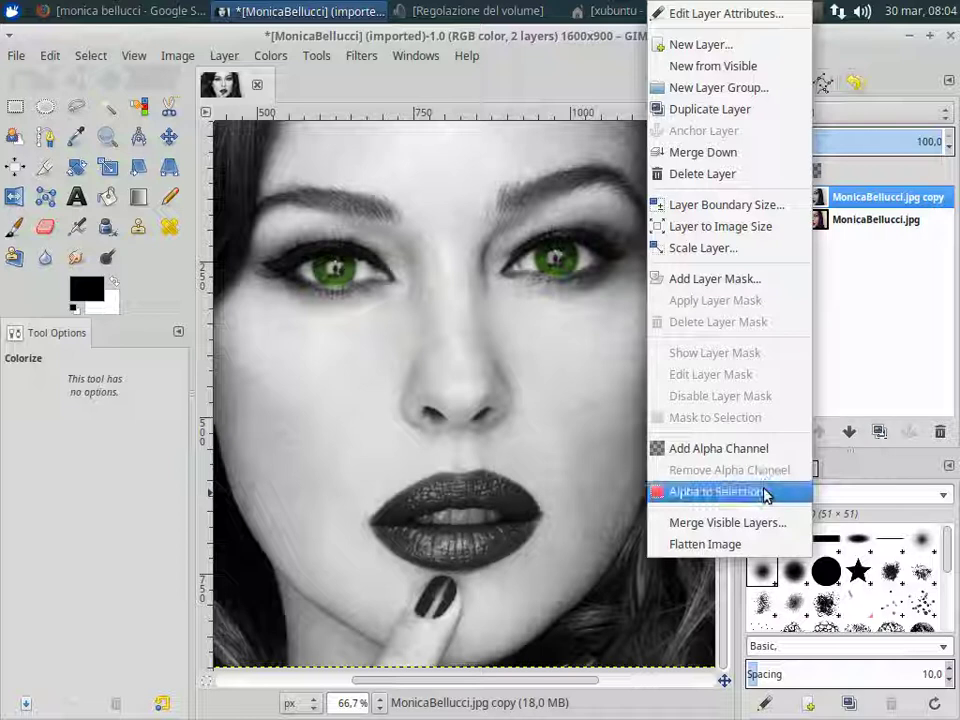
pyautogui.click(759, 450)
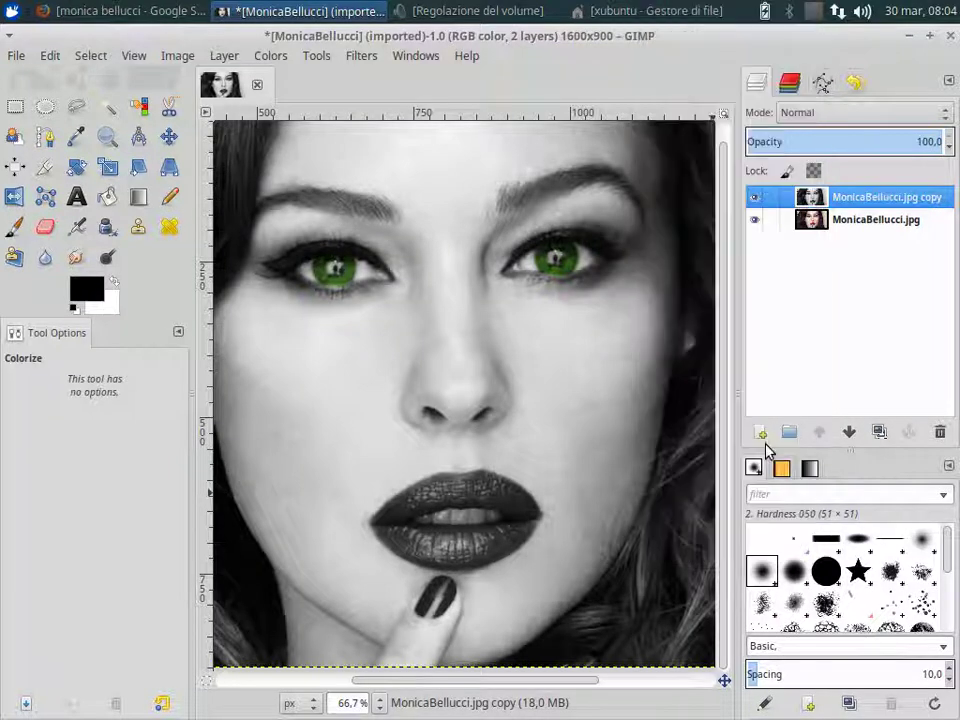
pyautogui.rightClick(822, 199)
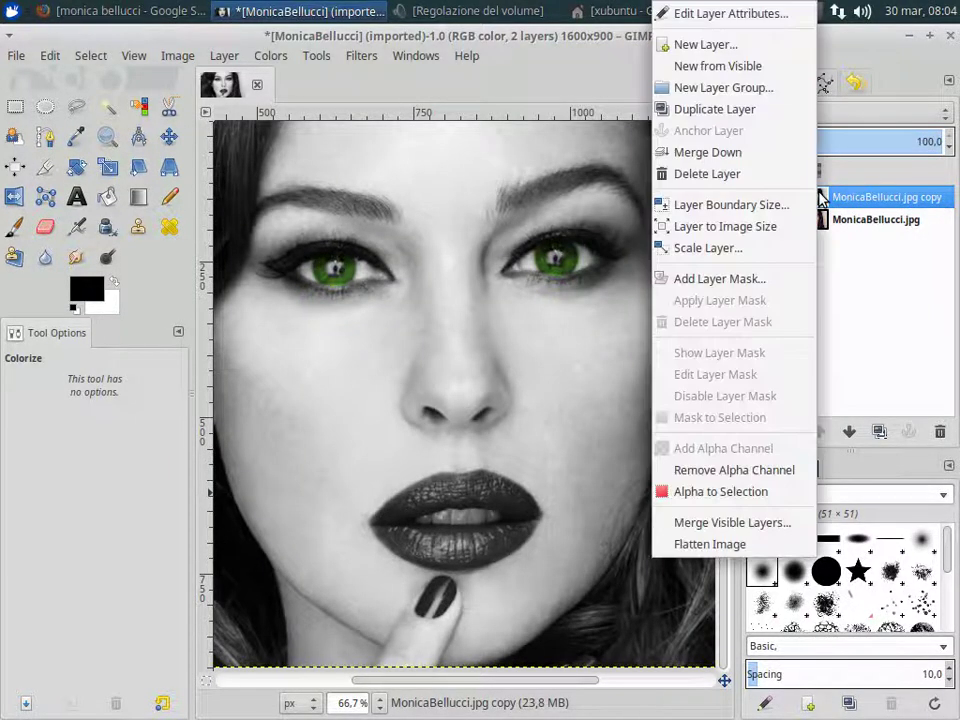
pyautogui.click(773, 281)
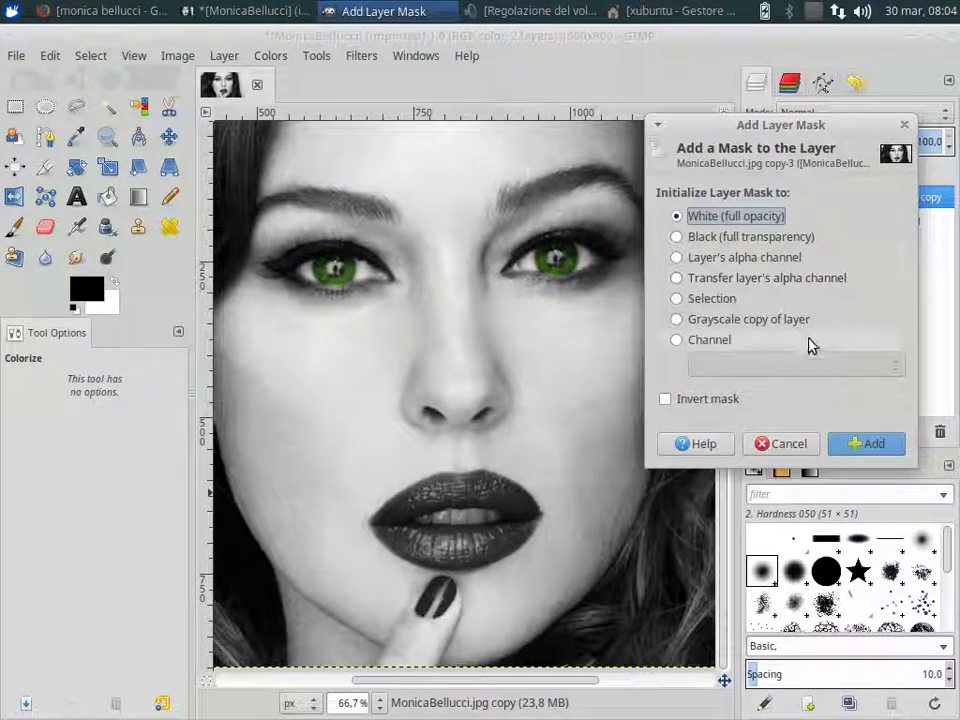
pyautogui.click(866, 447)
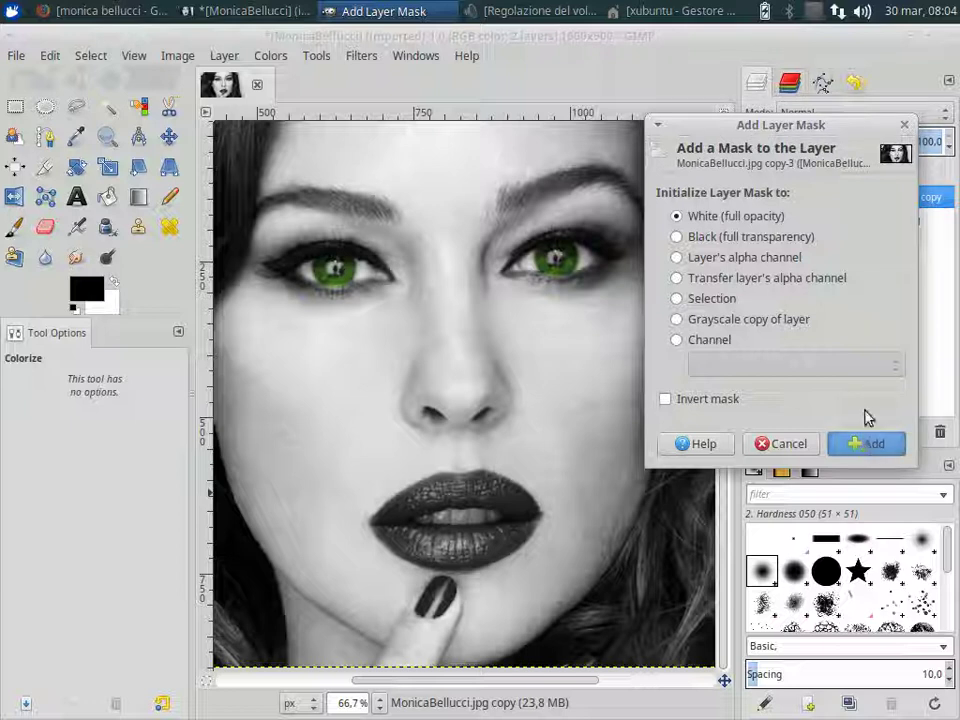
pyautogui.click(868, 448)
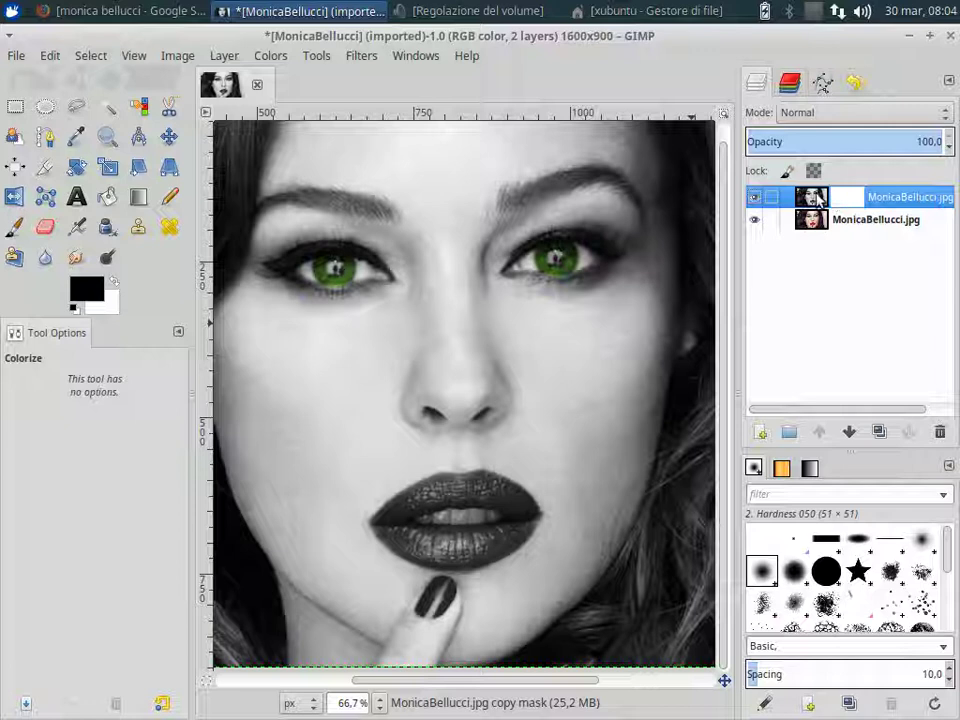
pyautogui.click(818, 197)
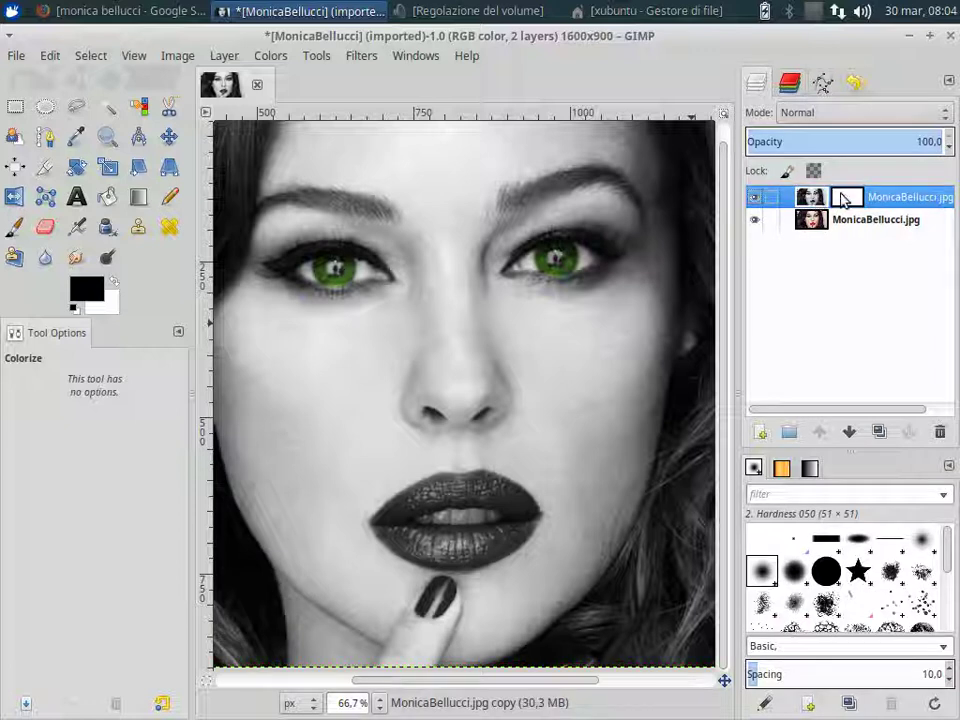
pyautogui.click(845, 199)
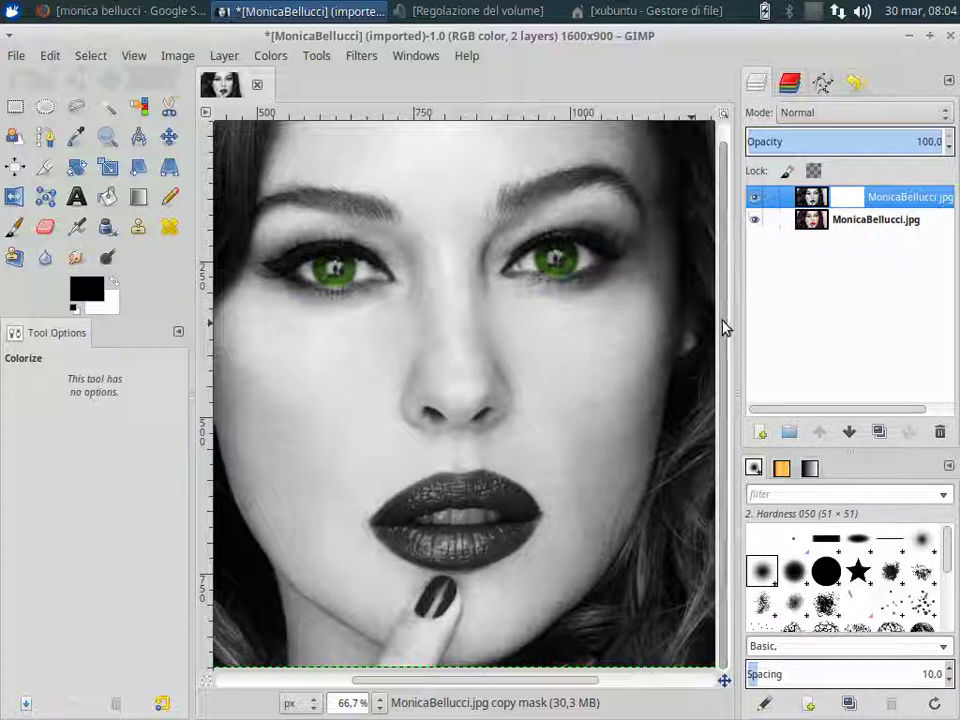
# Step: Zoom to 150% on the mouth and switch to the Paintbrush
pyautogui.scroll(2, 530, 460)
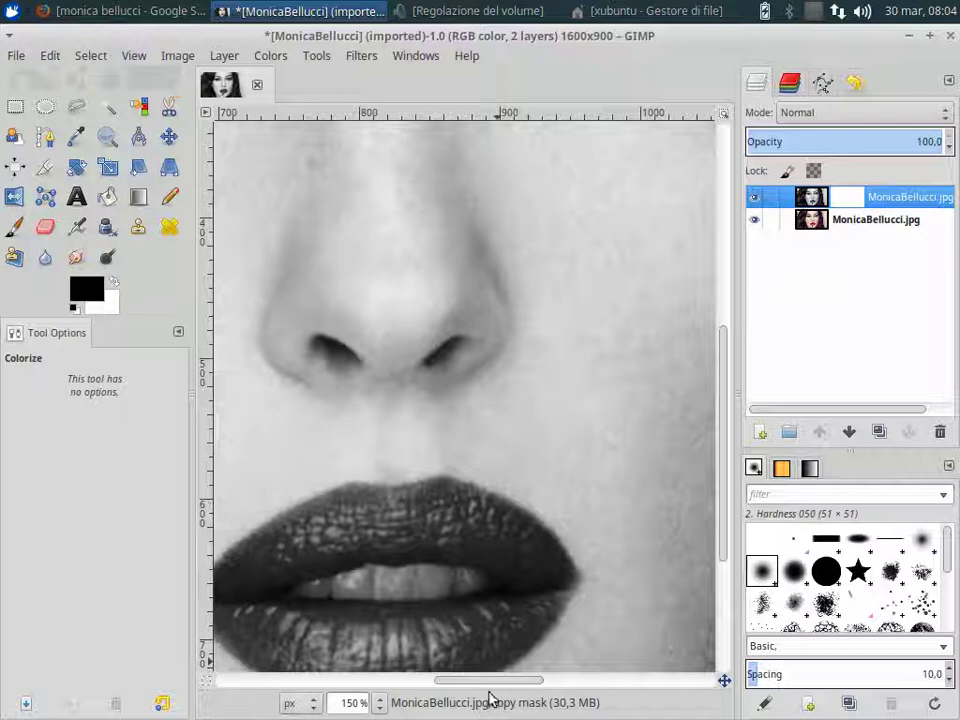
pyautogui.hscroll(10, 495, 684)
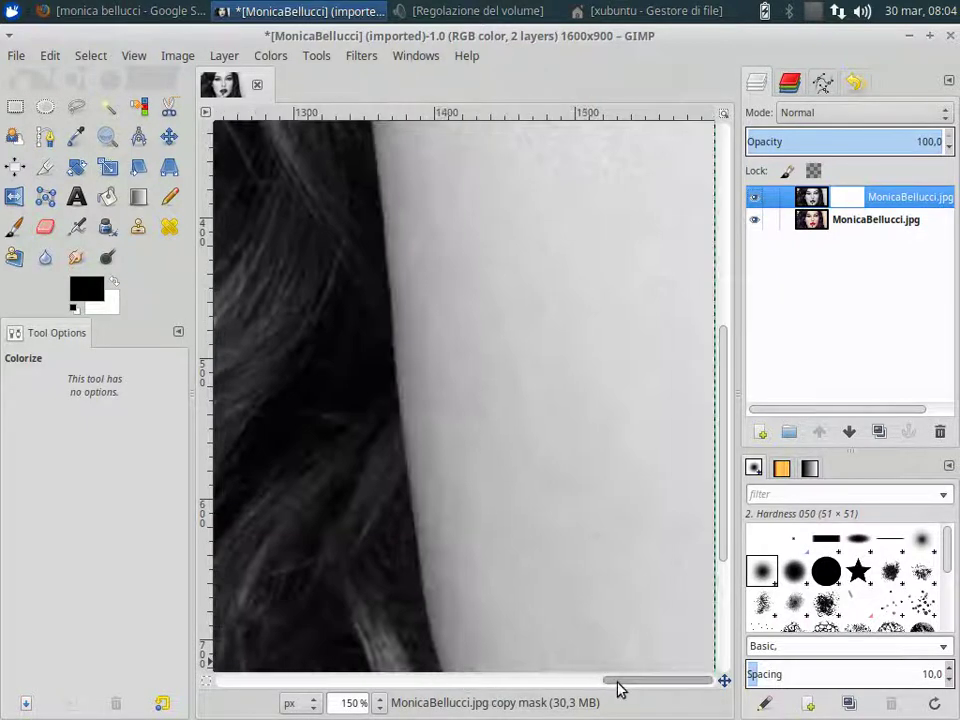
pyautogui.moveTo(617, 682); pyautogui.dragTo(435, 682)
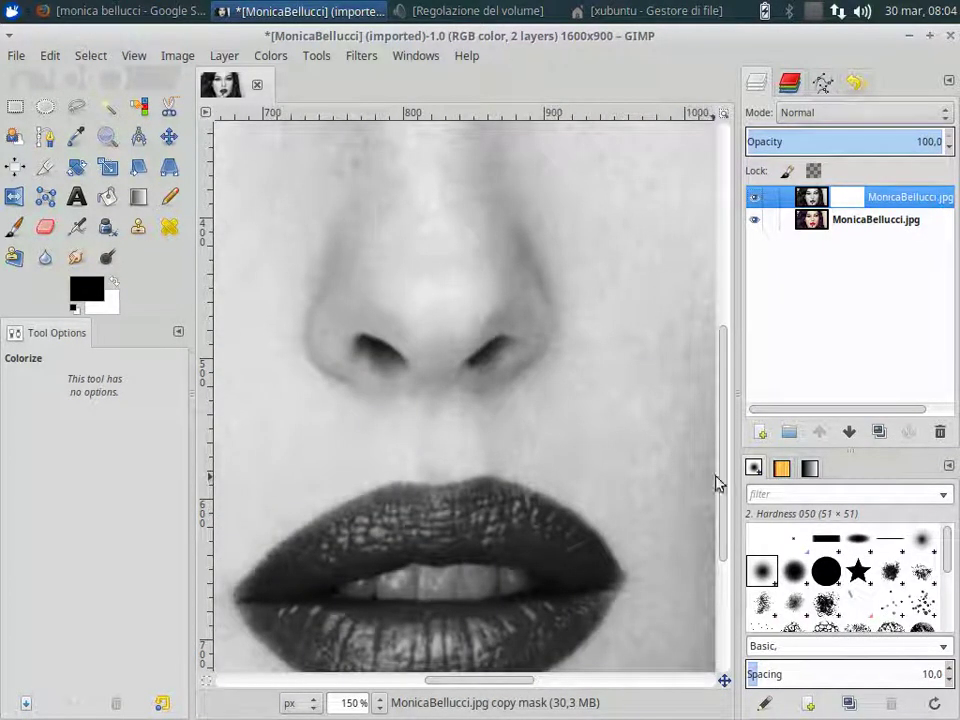
pyautogui.moveTo(721, 484); pyautogui.dragTo(720, 545)
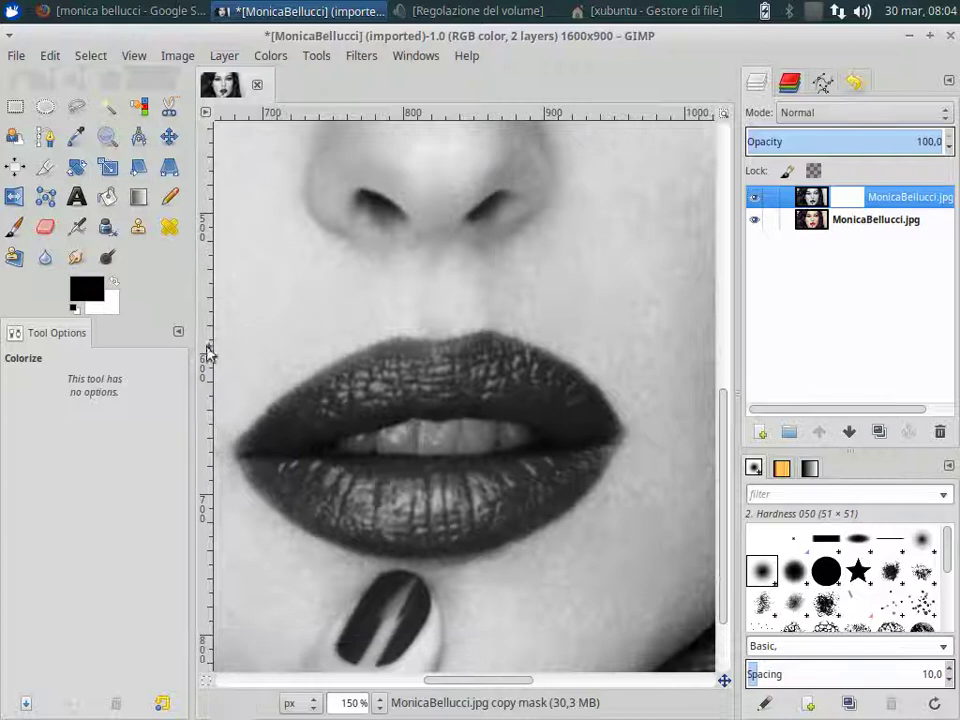
pyautogui.click(14, 228)
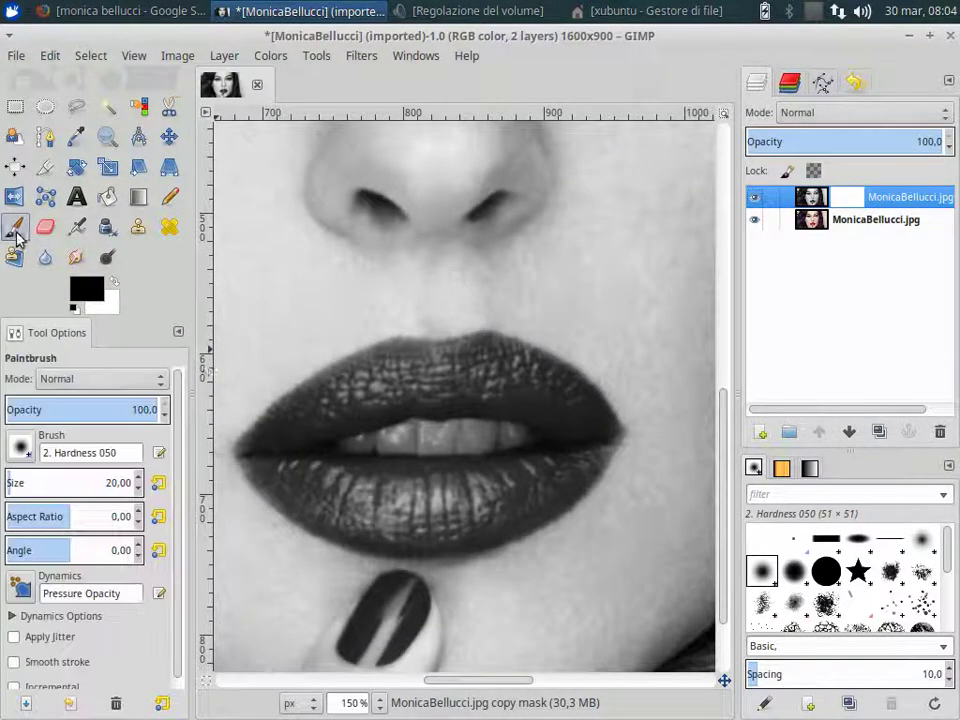
# Step: Paint black on the layer mask across the upper lip to reveal its red
pyautogui.moveTo(356, 369); pyautogui.dragTo(405, 370)
pyautogui.moveTo(340, 388)
pyautogui.mouseDown()
pyautogui.moveTo(350, 380)
pyautogui.moveTo(359, 397)
pyautogui.mouseUp()
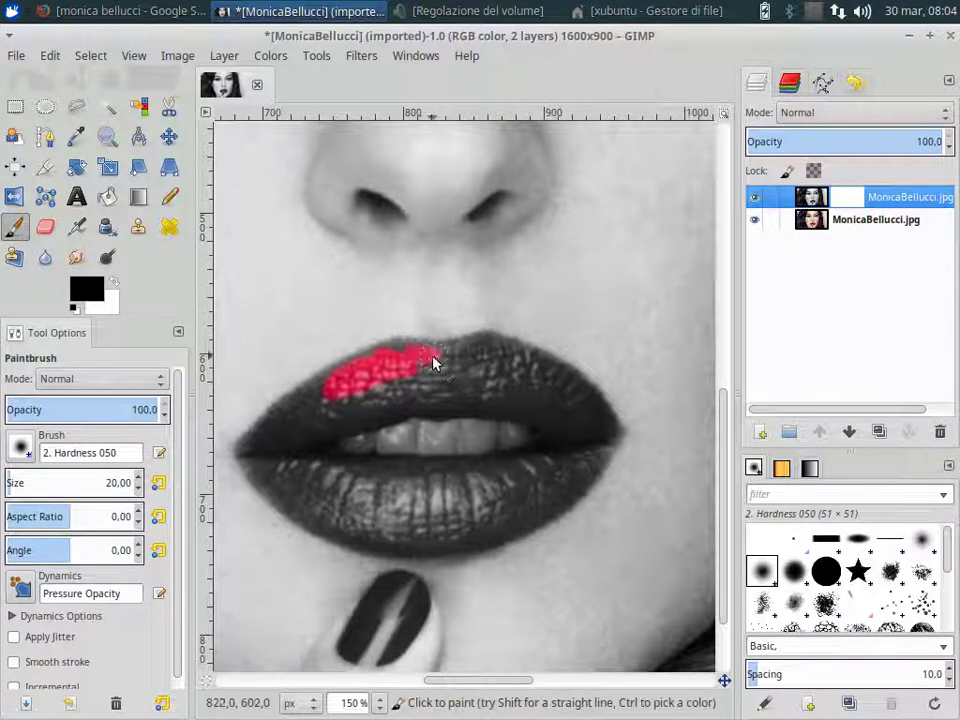
pyautogui.moveTo(414, 384); pyautogui.dragTo(470, 381)
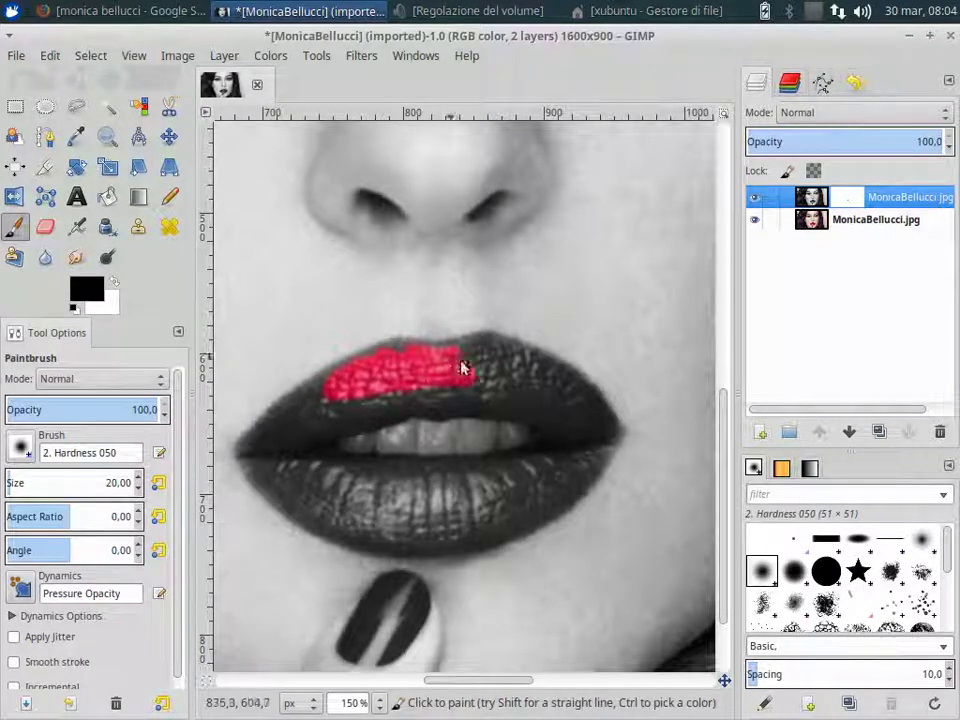
pyautogui.moveTo(461, 369); pyautogui.dragTo(557, 392)
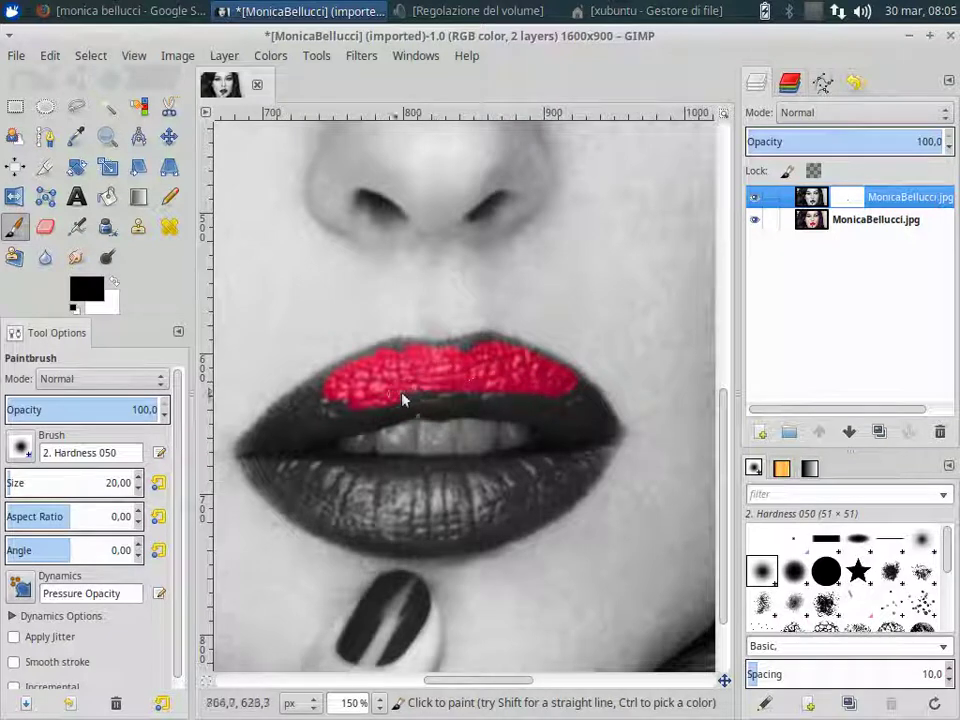
pyautogui.moveTo(526, 410)
pyautogui.mouseDown()
pyautogui.moveTo(574, 403)
pyautogui.moveTo(548, 398)
pyautogui.mouseUp()
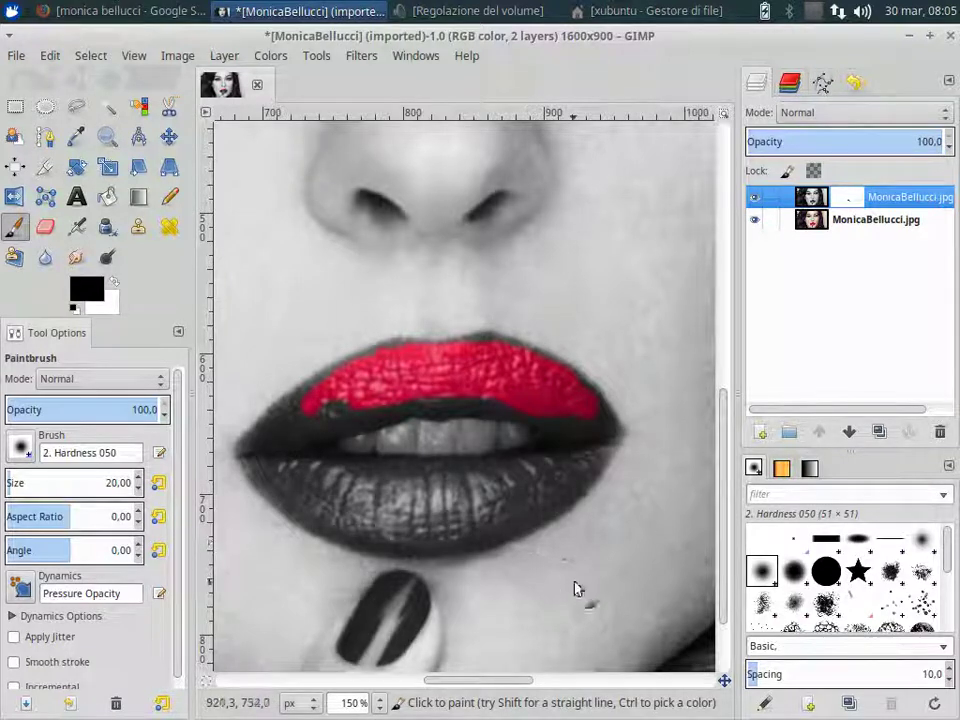
# Step: Touch up the upper lip's dark spot, lower edge and left corner in red
pyautogui.click(332, 407)
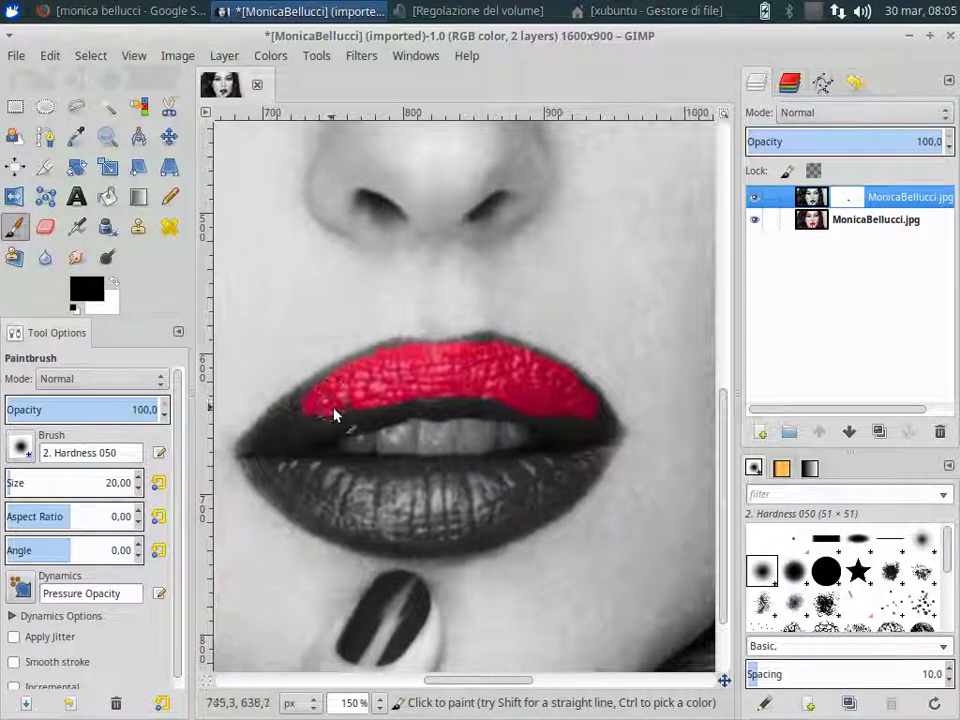
pyautogui.moveTo(334, 414); pyautogui.dragTo(388, 405)
pyautogui.moveTo(294, 420); pyautogui.dragTo(338, 398)
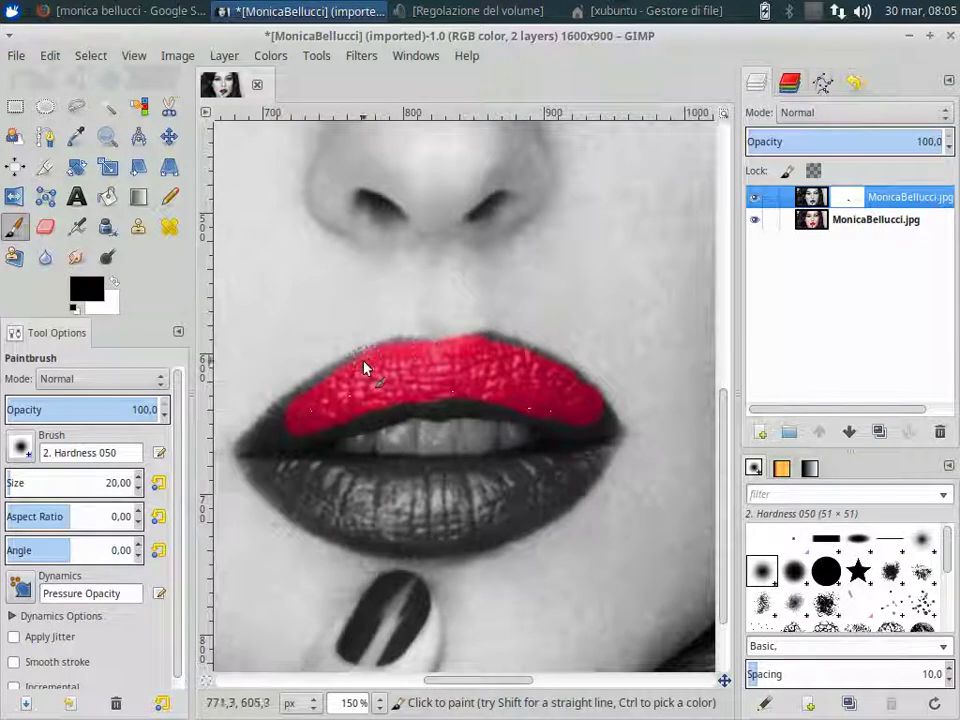
pyautogui.moveTo(294, 422); pyautogui.dragTo(277, 445)
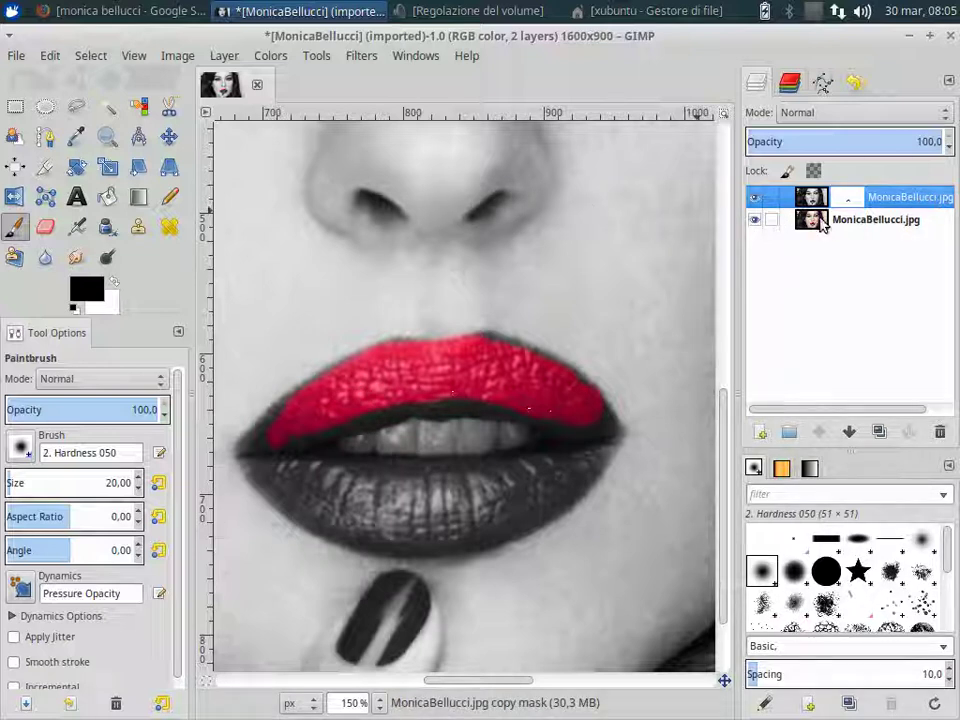
pyautogui.click(754, 198)
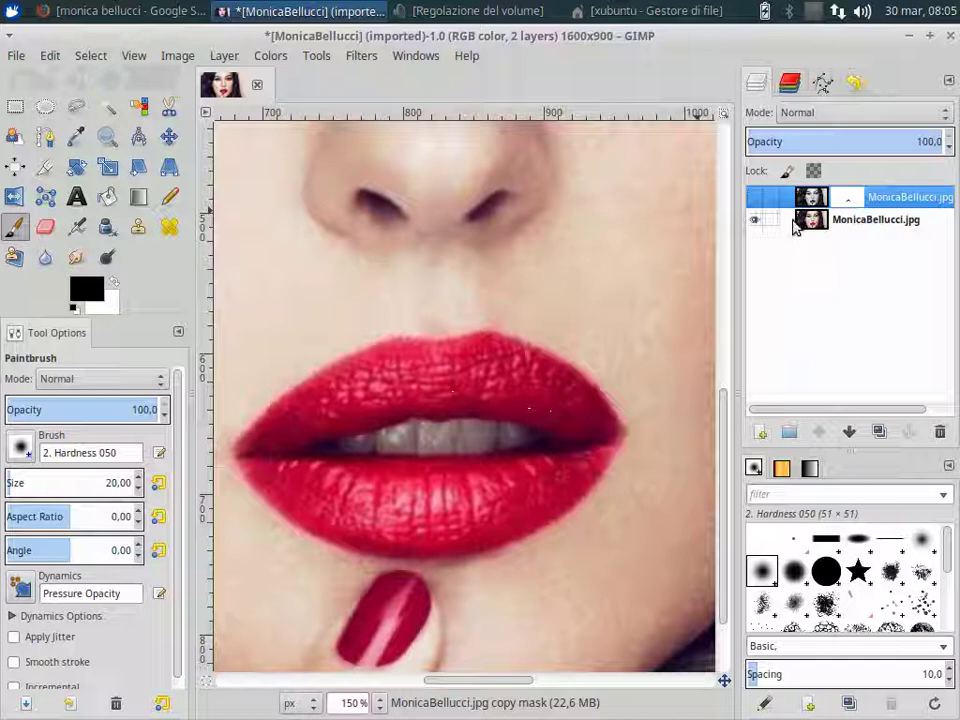
pyautogui.click(754, 198)
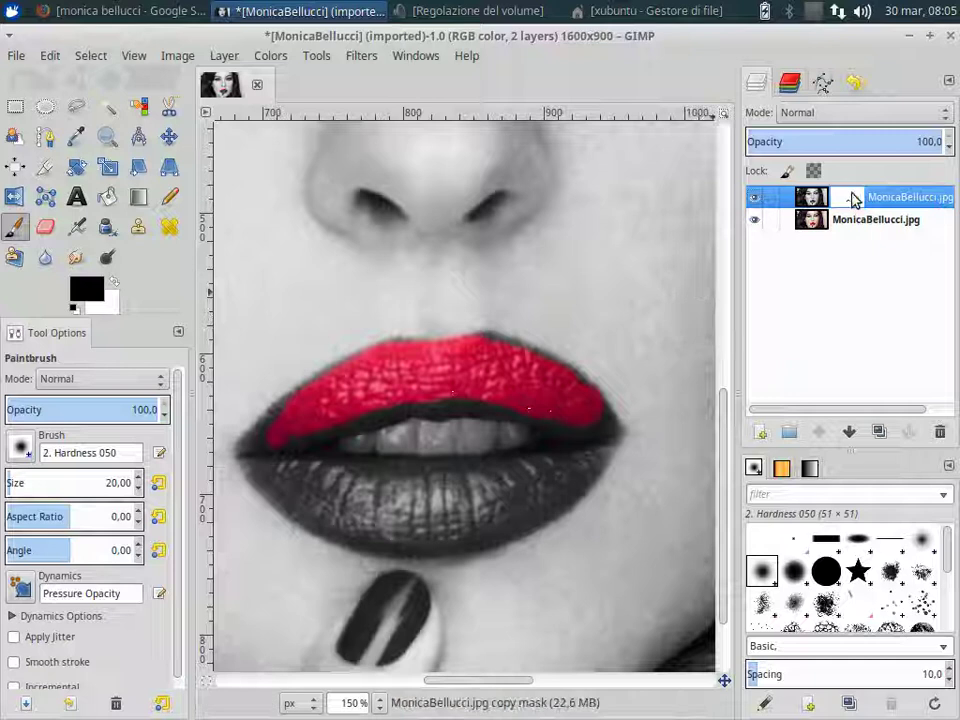
# Step: Reveal red at both upper-lip corners and along the lower lip, undoing one stray stroke
pyautogui.moveTo(283, 428)
pyautogui.mouseDown()
pyautogui.moveTo(267, 450)
pyautogui.moveTo(285, 475)
pyautogui.moveTo(300, 476)
pyautogui.moveTo(259, 476)
pyautogui.moveTo(349, 506)
pyautogui.moveTo(439, 516)
pyautogui.moveTo(514, 510)
pyautogui.moveTo(302, 507)
pyautogui.mouseUp()
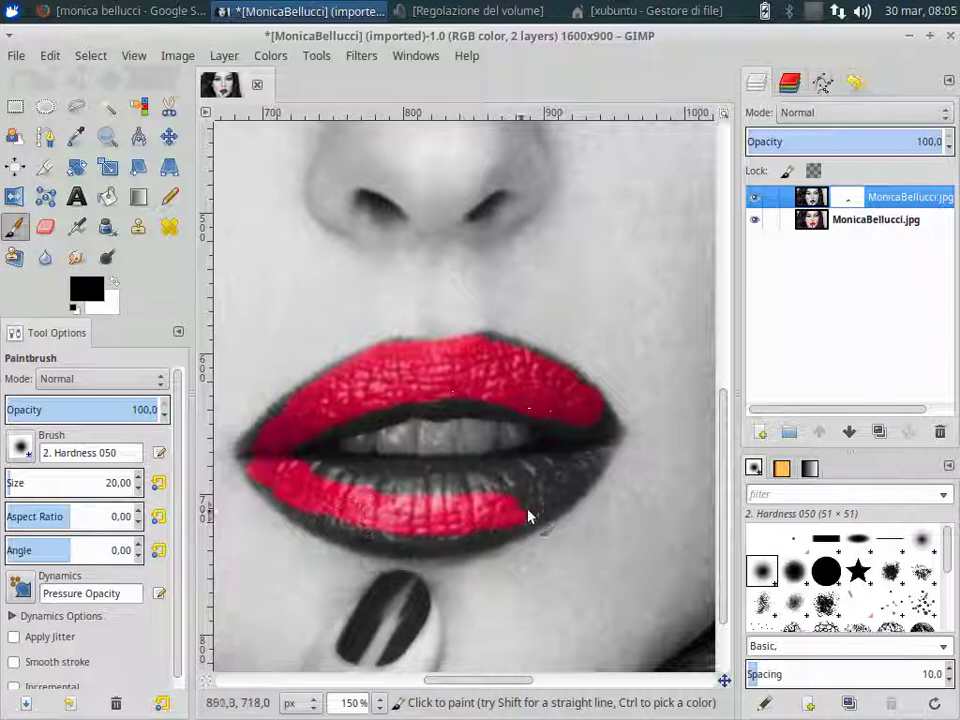
pyautogui.moveTo(529, 516)
pyautogui.mouseDown()
pyautogui.moveTo(499, 503)
pyautogui.moveTo(573, 480)
pyautogui.mouseUp()
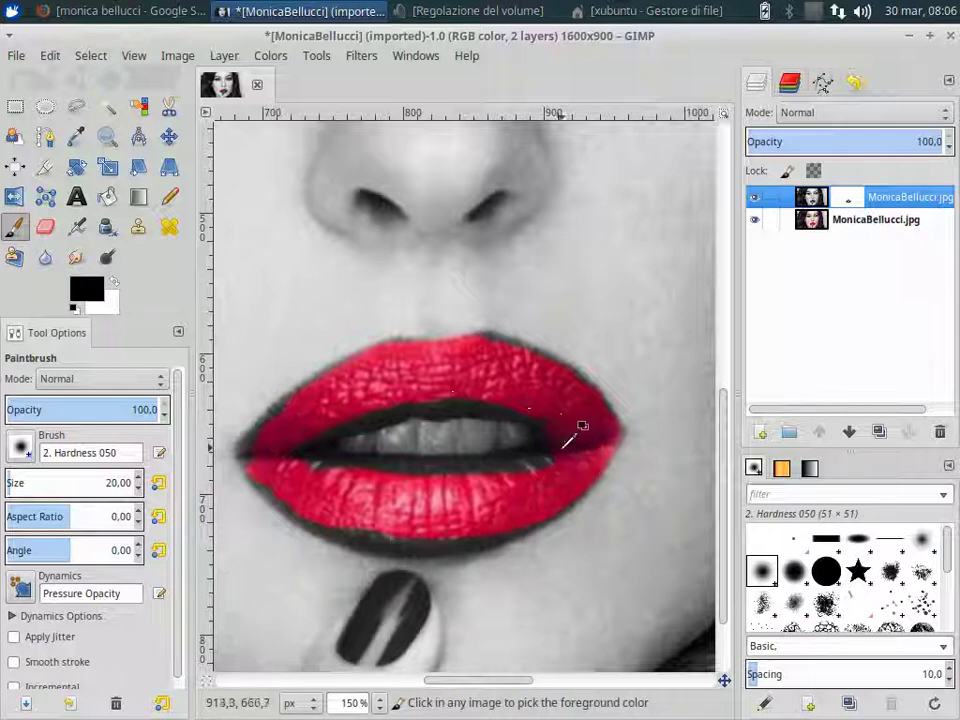
pyautogui.hotkey('ctrl', 'z')
pyautogui.moveTo(581, 436); pyautogui.dragTo(602, 425)
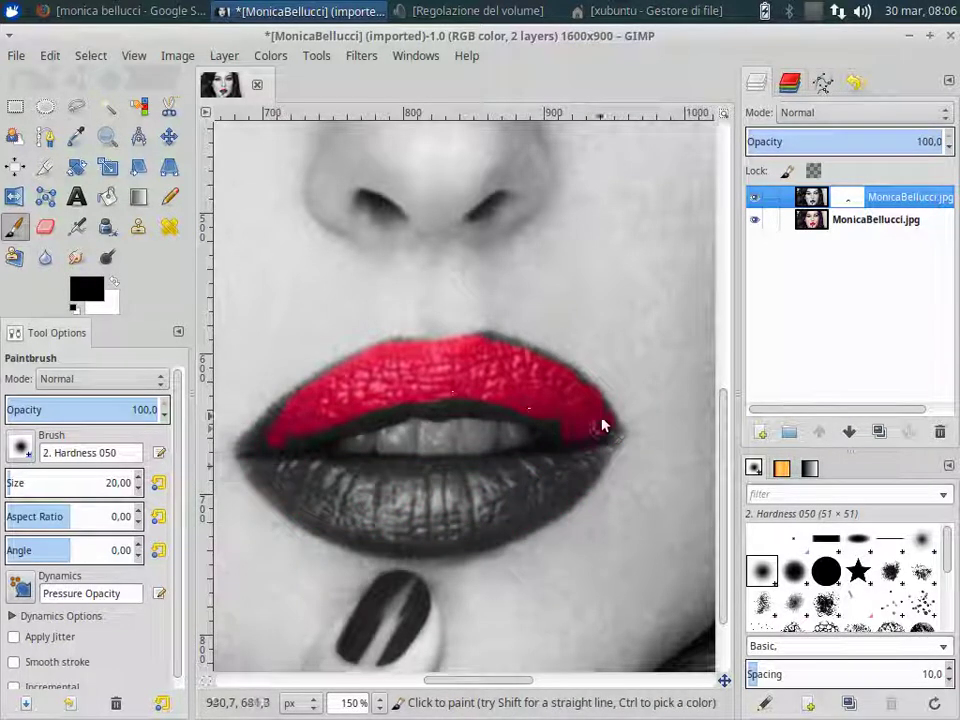
pyautogui.moveTo(545, 485)
pyautogui.mouseDown()
pyautogui.moveTo(340, 505)
pyautogui.moveTo(302, 497)
pyautogui.mouseUp()
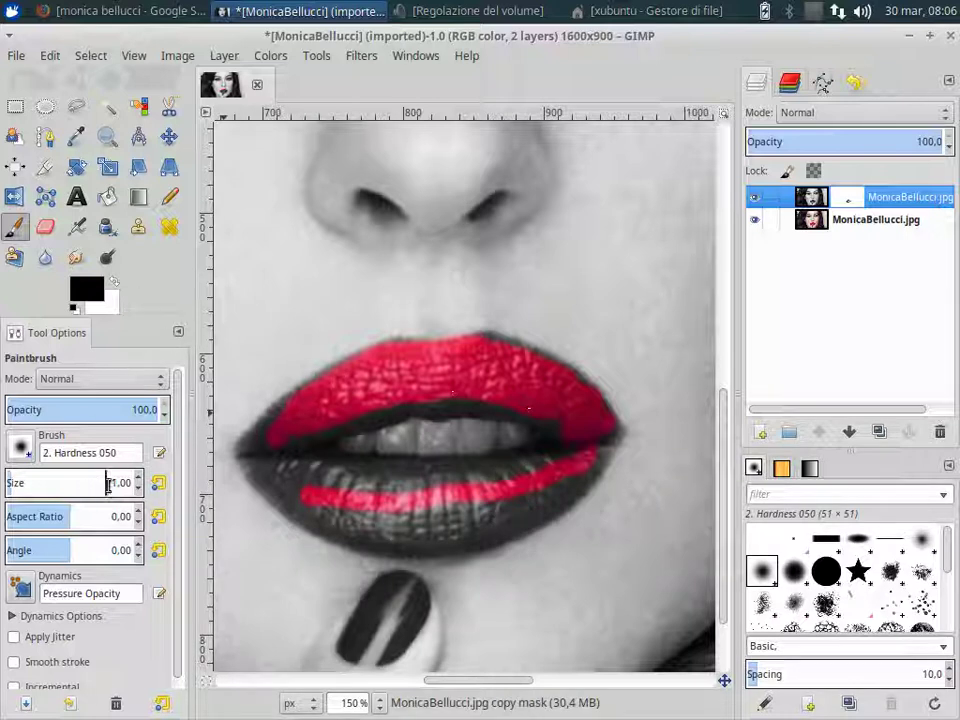
# Step: Fill the rest of the lower lip and the grey right lip corner with red
pyautogui.scroll(9, 104, 487)
pyautogui.moveTo(310, 497); pyautogui.dragTo(393, 528)
pyautogui.moveTo(470, 522)
pyautogui.mouseDown()
pyautogui.moveTo(519, 510)
pyautogui.moveTo(274, 483)
pyautogui.moveTo(375, 525)
pyautogui.moveTo(449, 541)
pyautogui.mouseUp()
pyautogui.moveTo(560, 503)
pyautogui.mouseDown()
pyautogui.moveTo(508, 508)
pyautogui.moveTo(283, 476)
pyautogui.moveTo(270, 467)
pyautogui.moveTo(310, 435)
pyautogui.moveTo(253, 444)
pyautogui.moveTo(283, 427)
pyautogui.mouseUp()
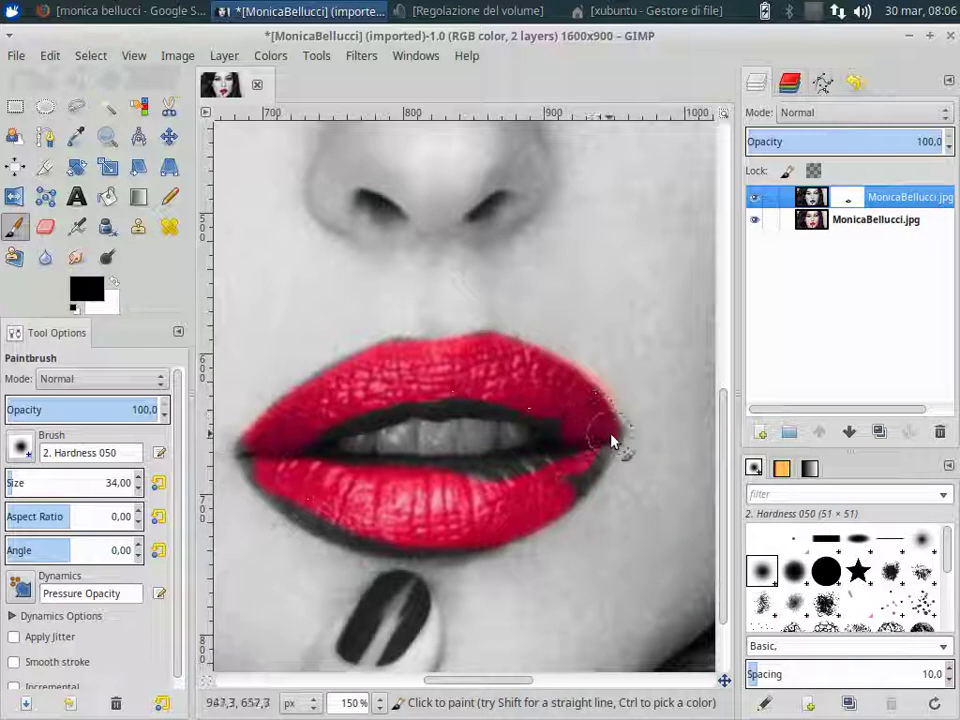
pyautogui.moveTo(612, 441); pyautogui.dragTo(549, 471)
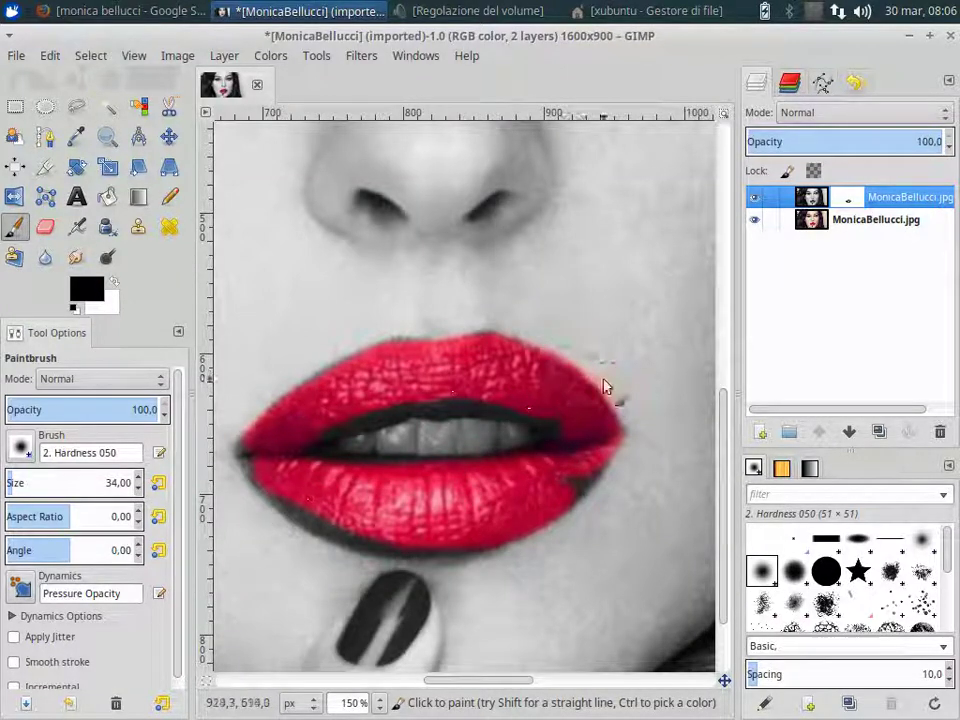
pyautogui.click(116, 284)
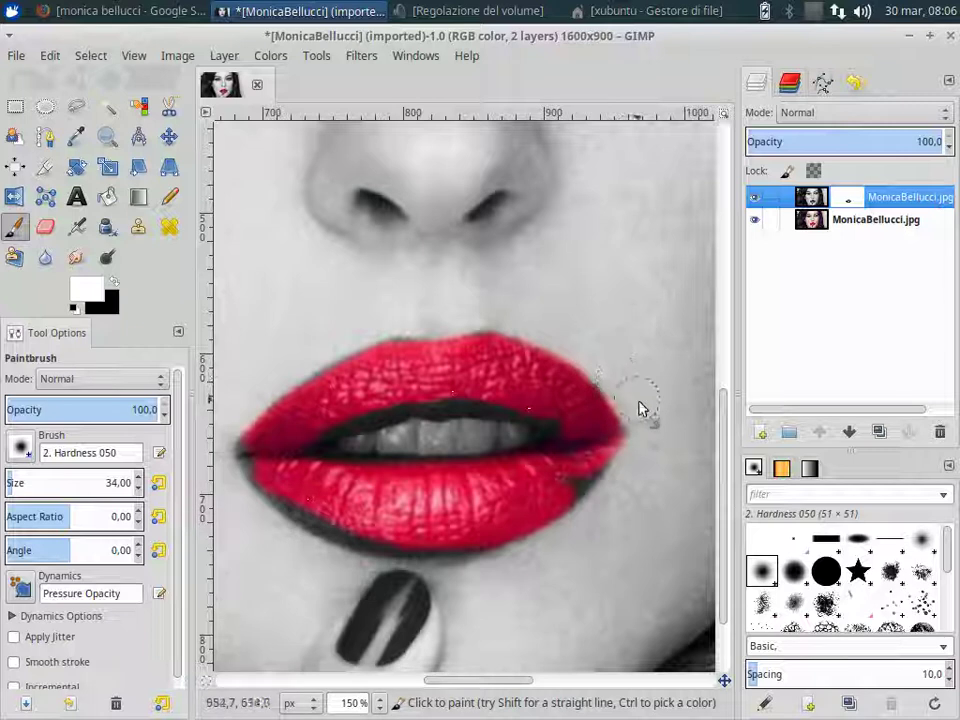
pyautogui.click(116, 284)
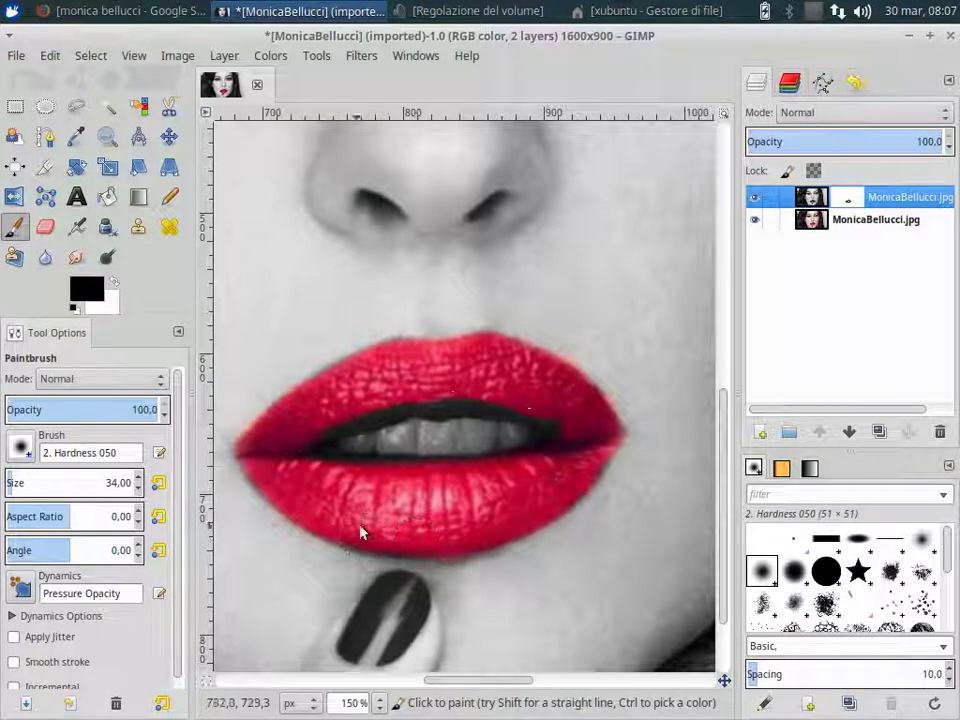
# Step: Set the Paintbrush size to 16
pyautogui.click(90, 484)
pyautogui.press('BackSpace')
pyautogui.write('2')
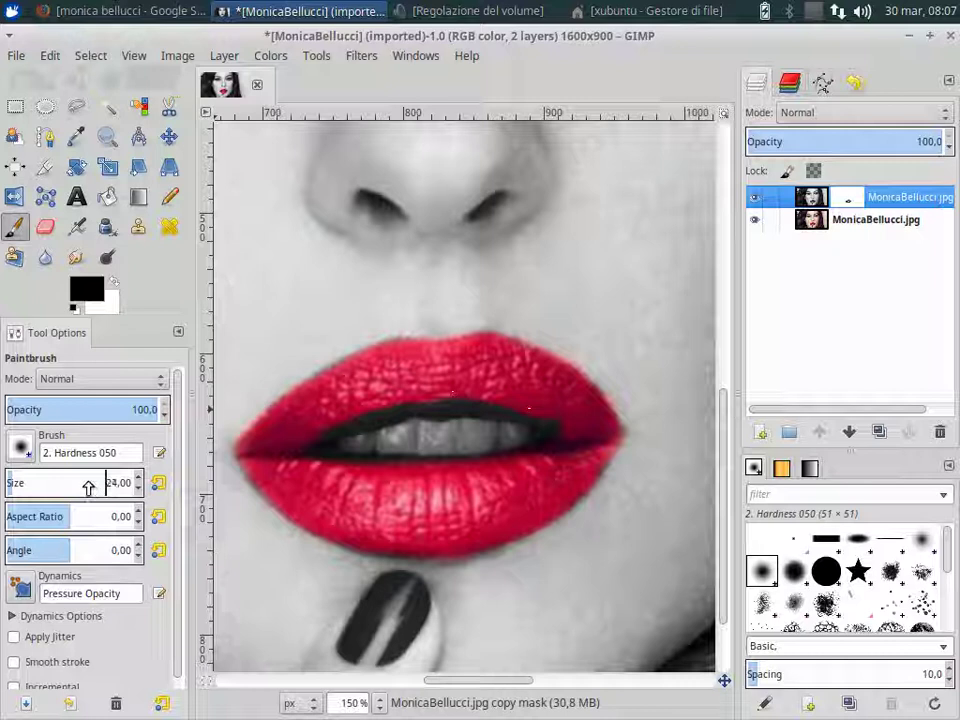
pyautogui.press('Delete')
pyautogui.press('Delete')
pyautogui.write('16')
pyautogui.press('Return')
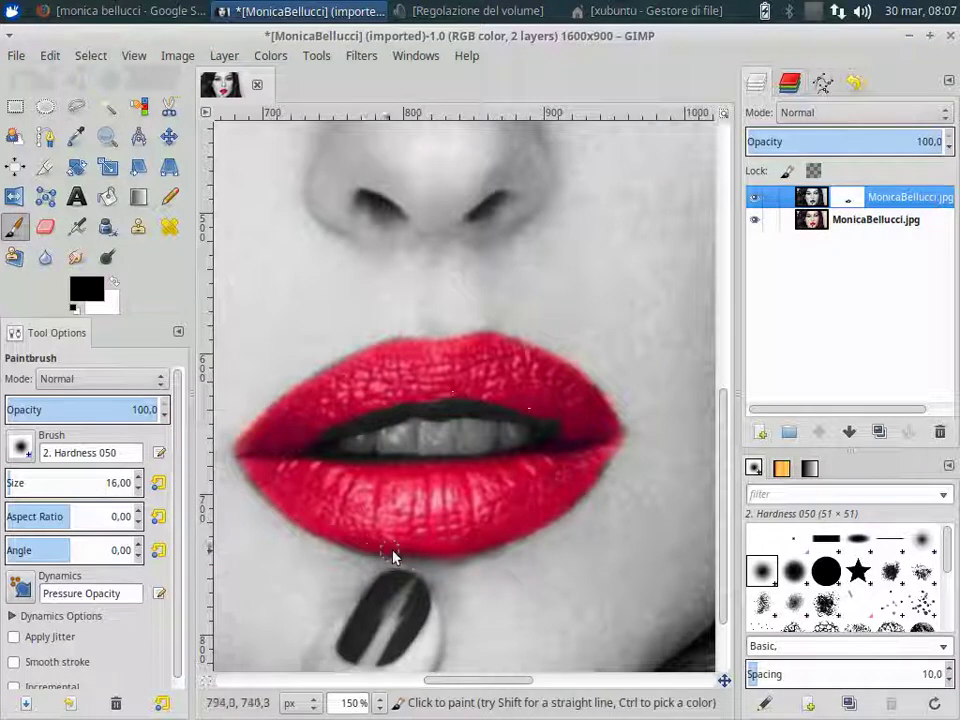
# Step: Touch up red along the lower lip edge, both lip corners and the mouth gap
pyautogui.moveTo(393, 557)
pyautogui.mouseDown()
pyautogui.moveTo(440, 558)
pyautogui.moveTo(601, 441)
pyautogui.moveTo(589, 399)
pyautogui.mouseUp()
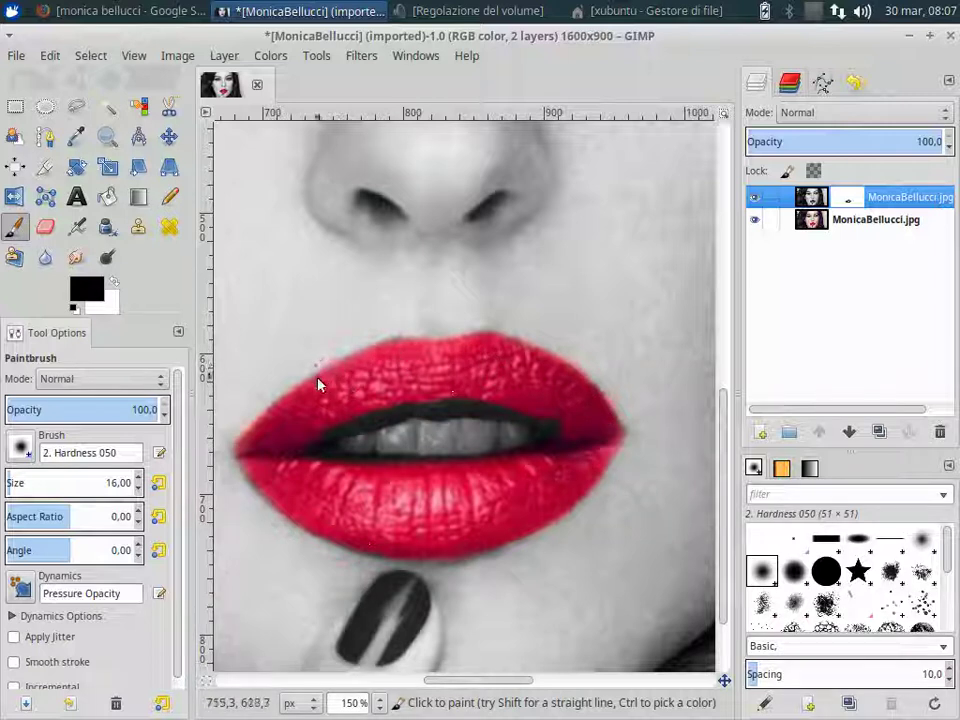
pyautogui.moveTo(261, 429)
pyautogui.mouseDown()
pyautogui.moveTo(248, 472)
pyautogui.moveTo(353, 545)
pyautogui.moveTo(422, 561)
pyautogui.moveTo(510, 553)
pyautogui.mouseUp()
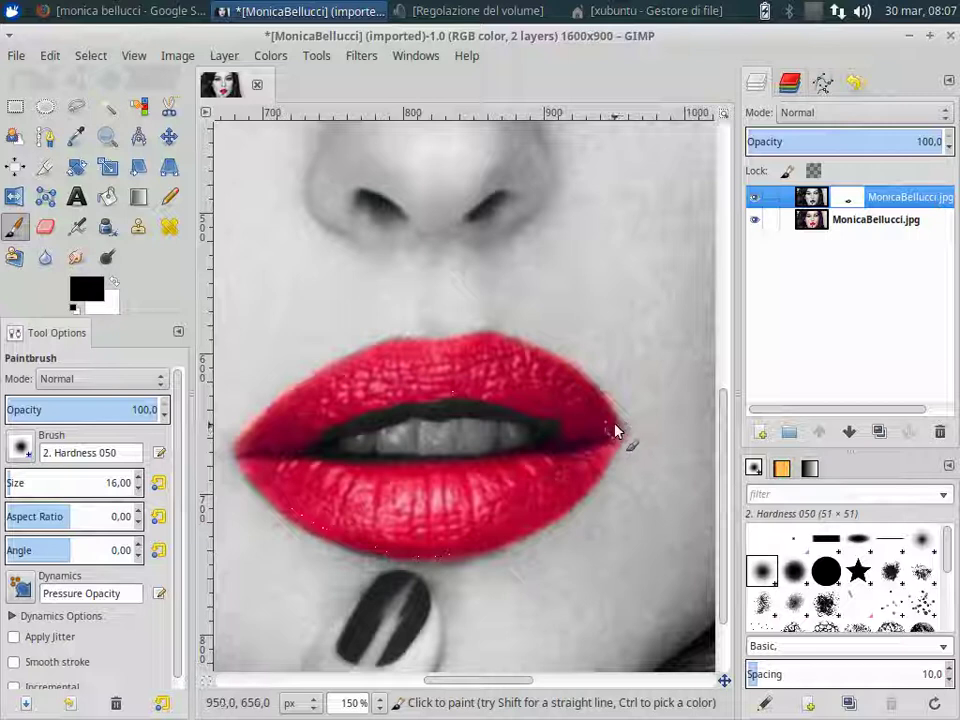
pyautogui.moveTo(615, 431); pyautogui.dragTo(585, 394)
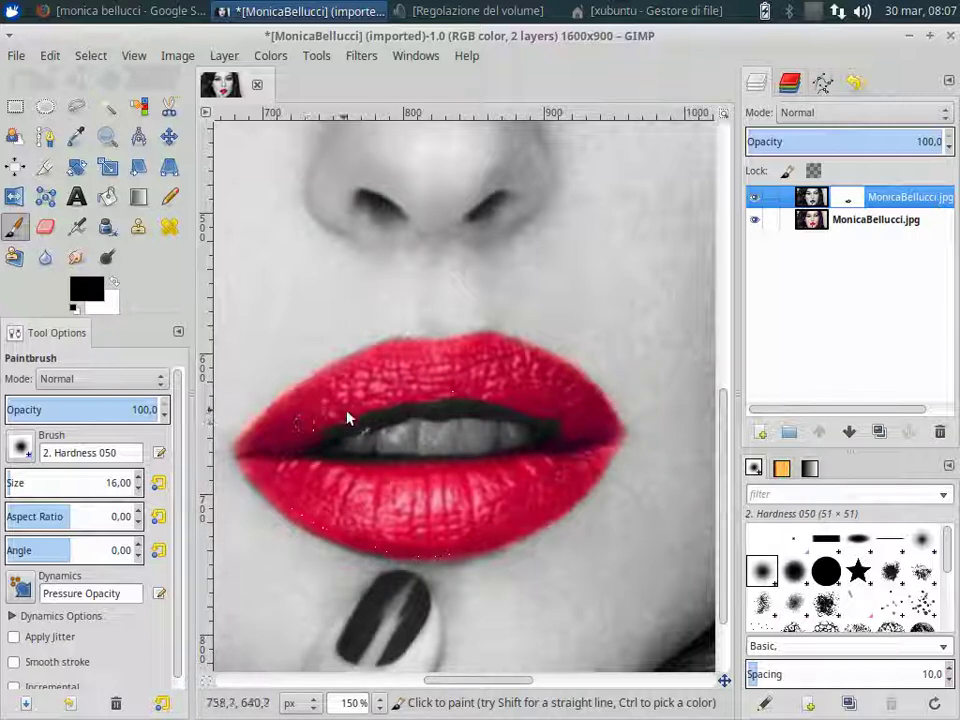
pyautogui.moveTo(350, 433)
pyautogui.mouseDown()
pyautogui.moveTo(420, 418)
pyautogui.moveTo(392, 414)
pyautogui.moveTo(410, 413)
pyautogui.mouseUp()
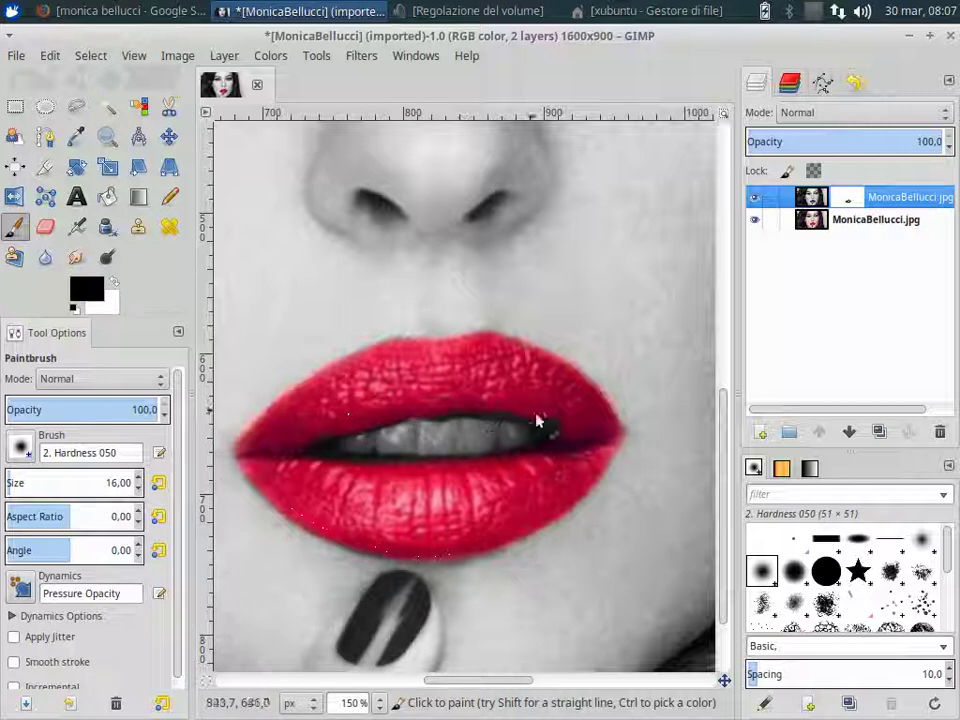
pyautogui.moveTo(571, 432); pyautogui.dragTo(536, 422)
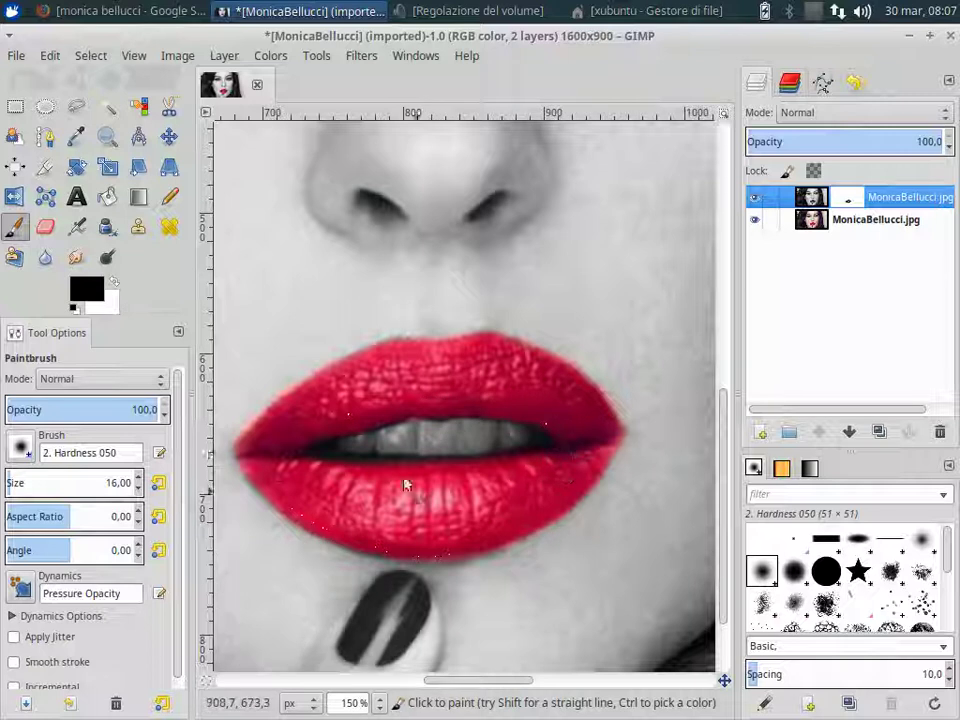
# Step: Dab small red touch-ups along the lip seam and one spot on the upper lip
pyautogui.moveTo(268, 456); pyautogui.dragTo(311, 456)
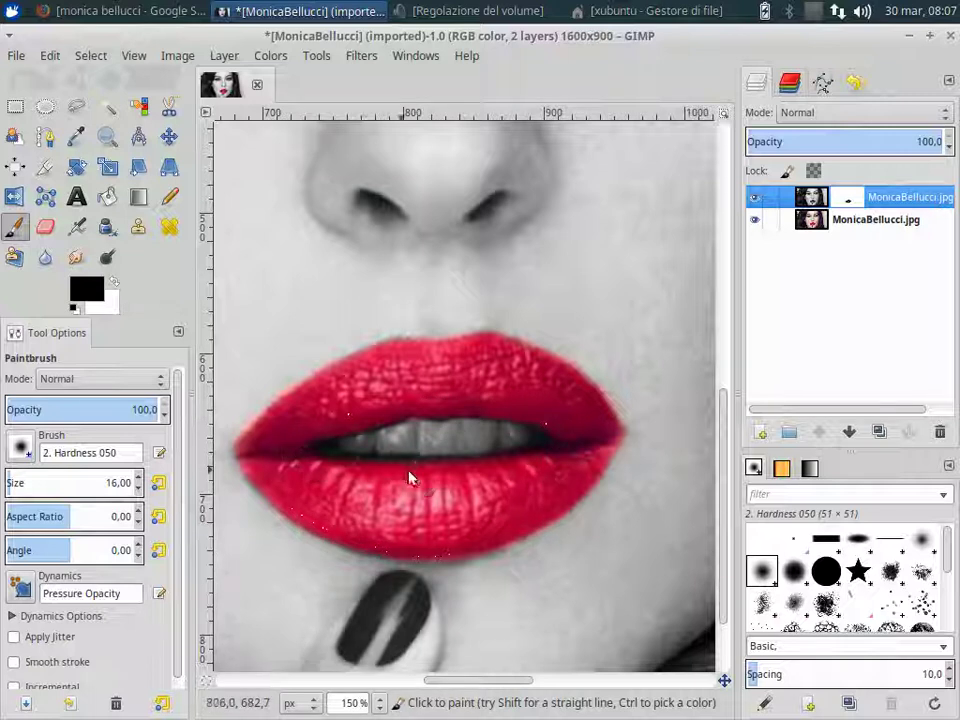
pyautogui.click(313, 466)
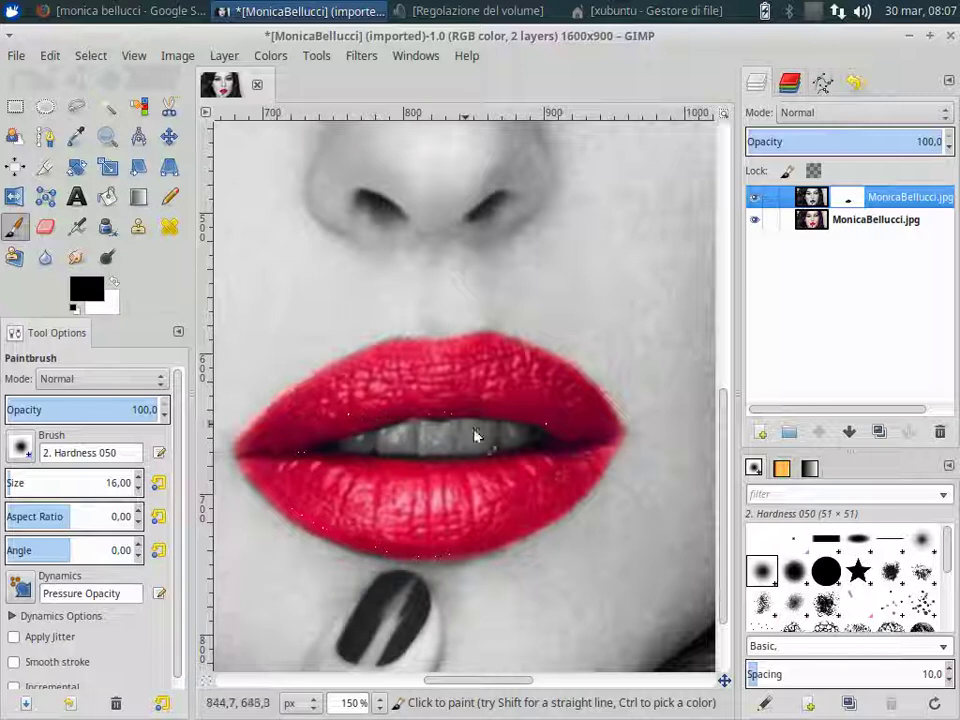
pyautogui.click(466, 468)
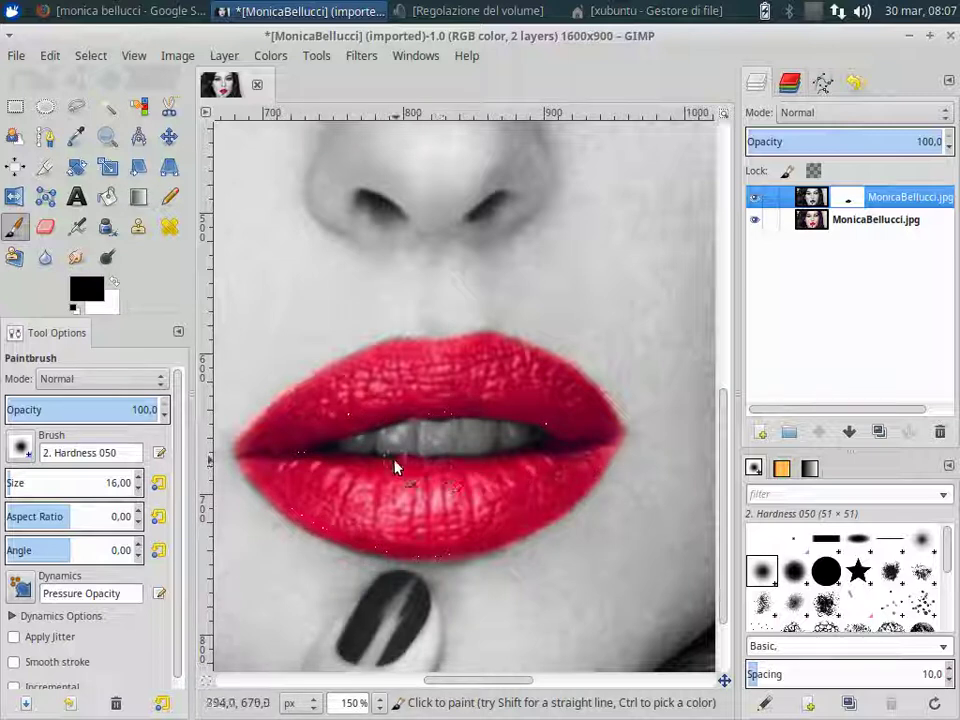
pyautogui.click(313, 456)
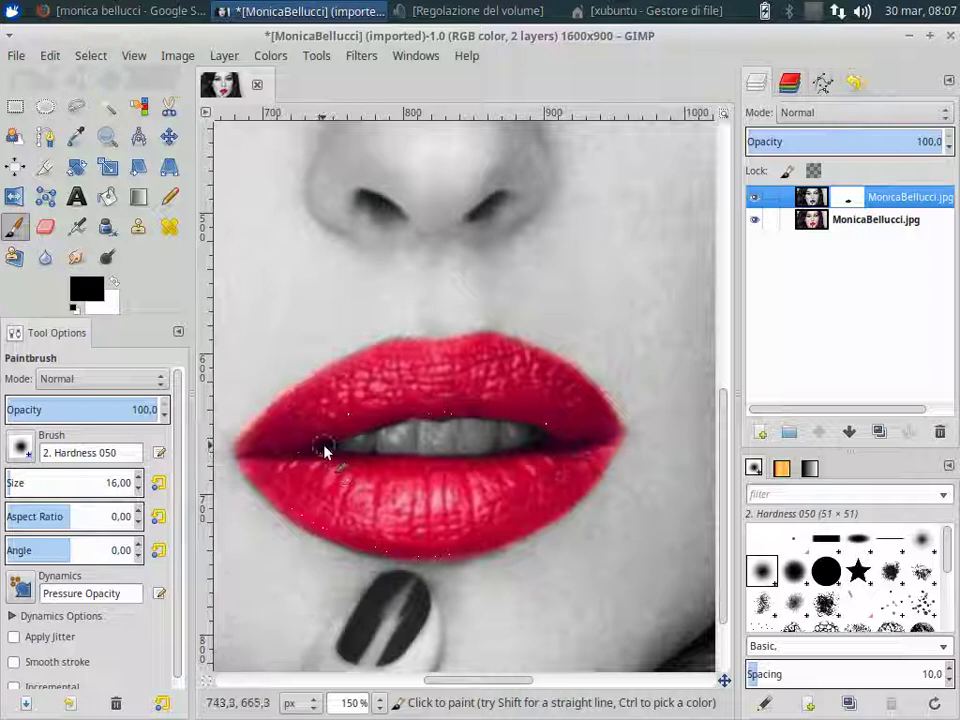
pyautogui.click(495, 393)
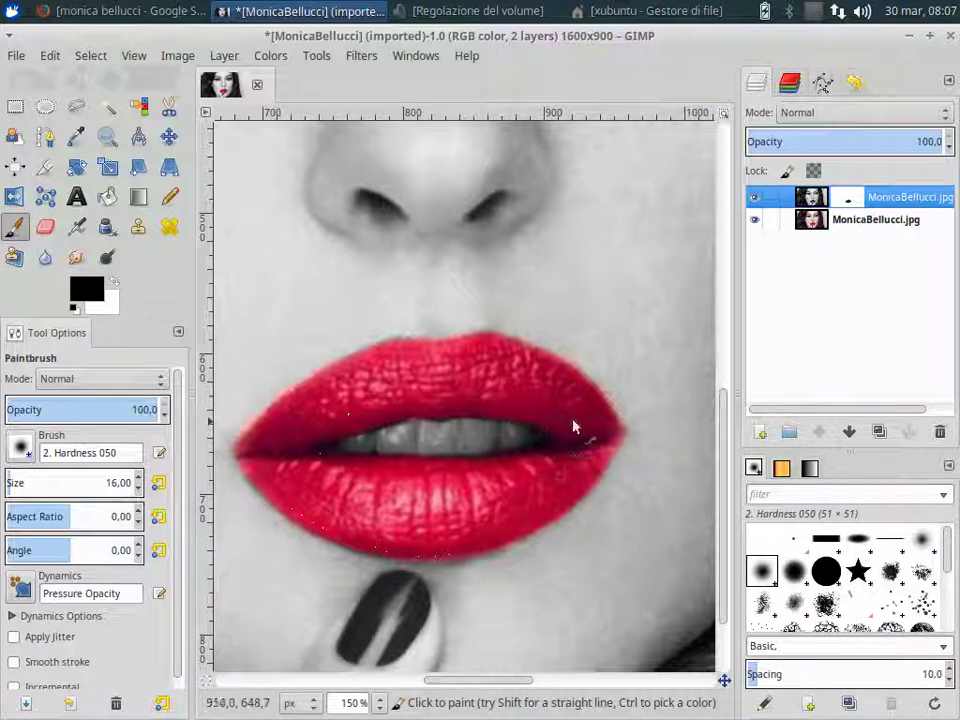
# Step: Zoom out and merge the visible layers into the single MonicaBellucci.jpg layer
pyautogui.keyDown('ctrl'); pyautogui.scroll(-3, 500, 455); pyautogui.keyUp('ctrl')
pyautogui.keyDown('ctrl'); pyautogui.scroll(-2, 514, 435); pyautogui.keyUp('ctrl')
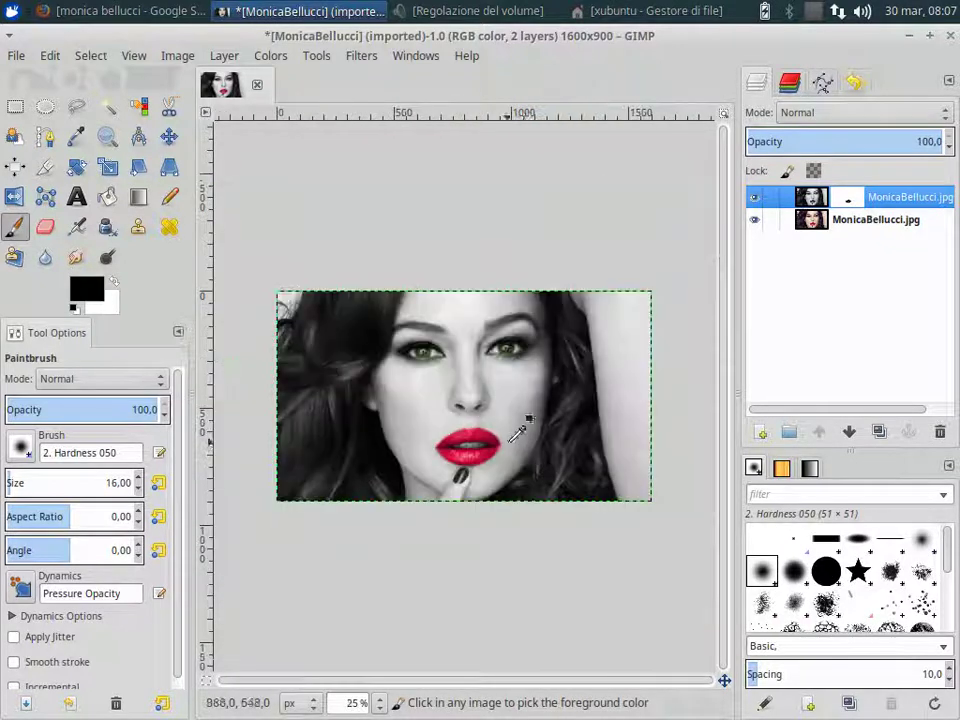
pyautogui.keyDown('ctrl'); pyautogui.scroll(1, 530, 445); pyautogui.keyUp('ctrl')
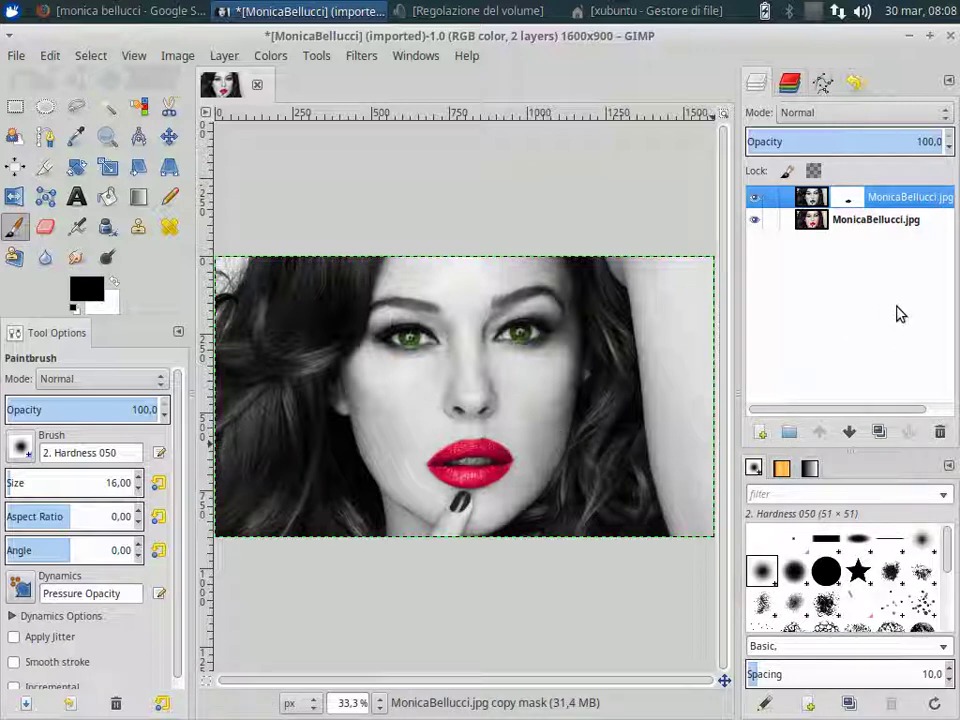
pyautogui.click(803, 221)
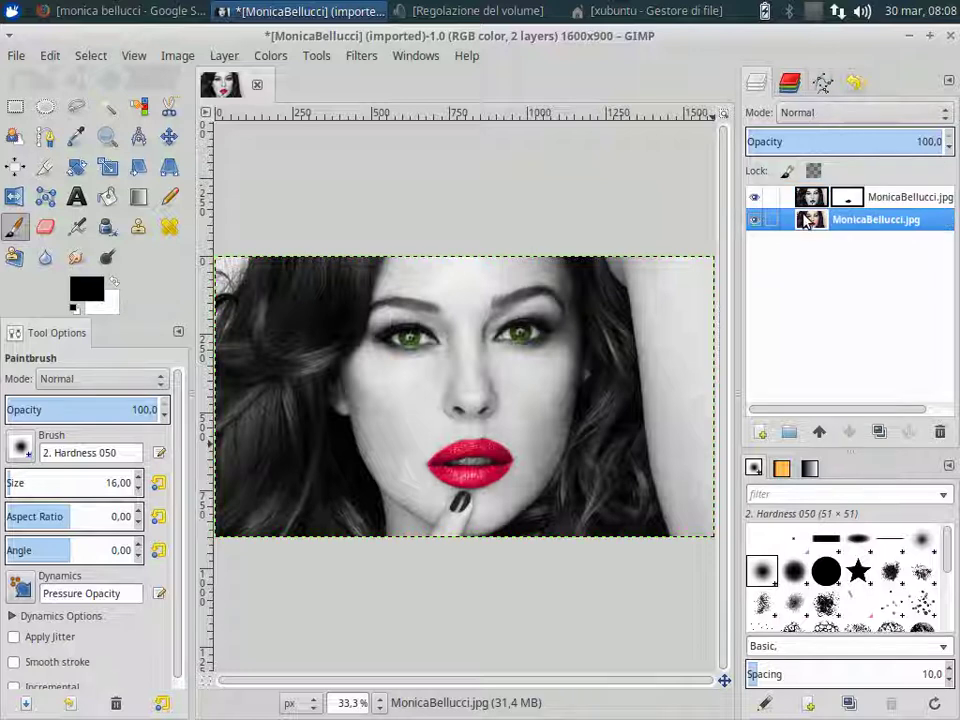
pyautogui.rightClick(803, 221)
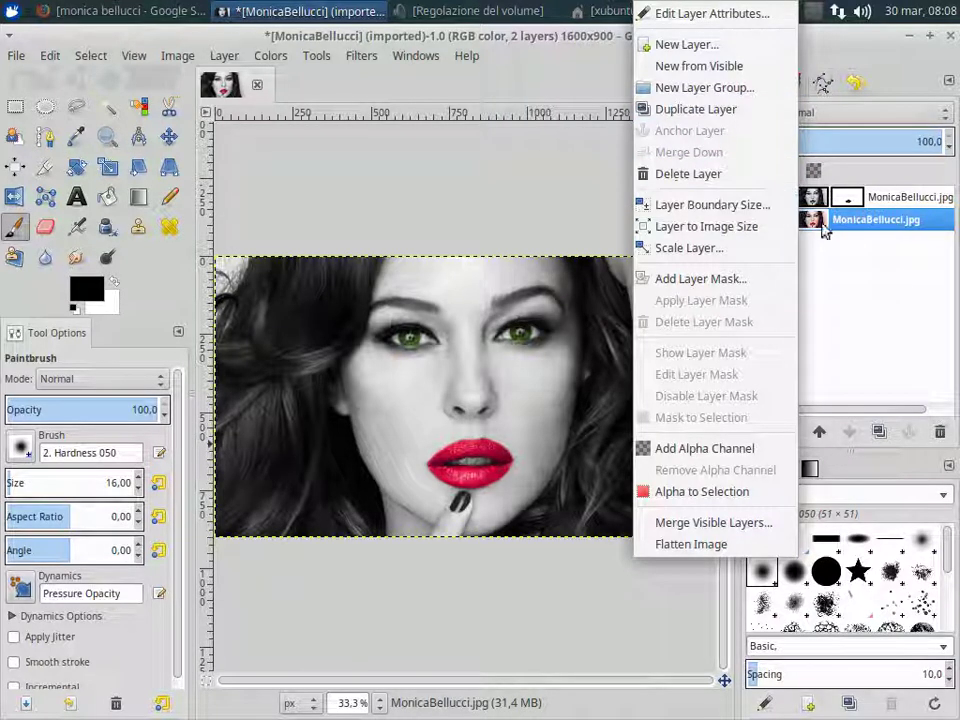
pyautogui.click(713, 524)
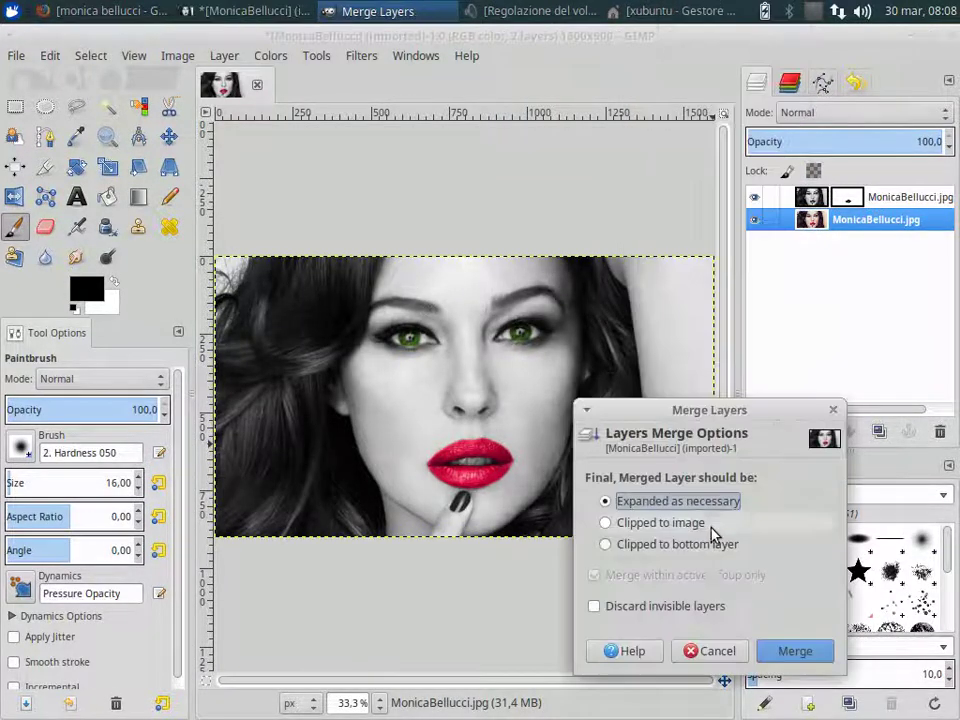
pyautogui.click(795, 653)
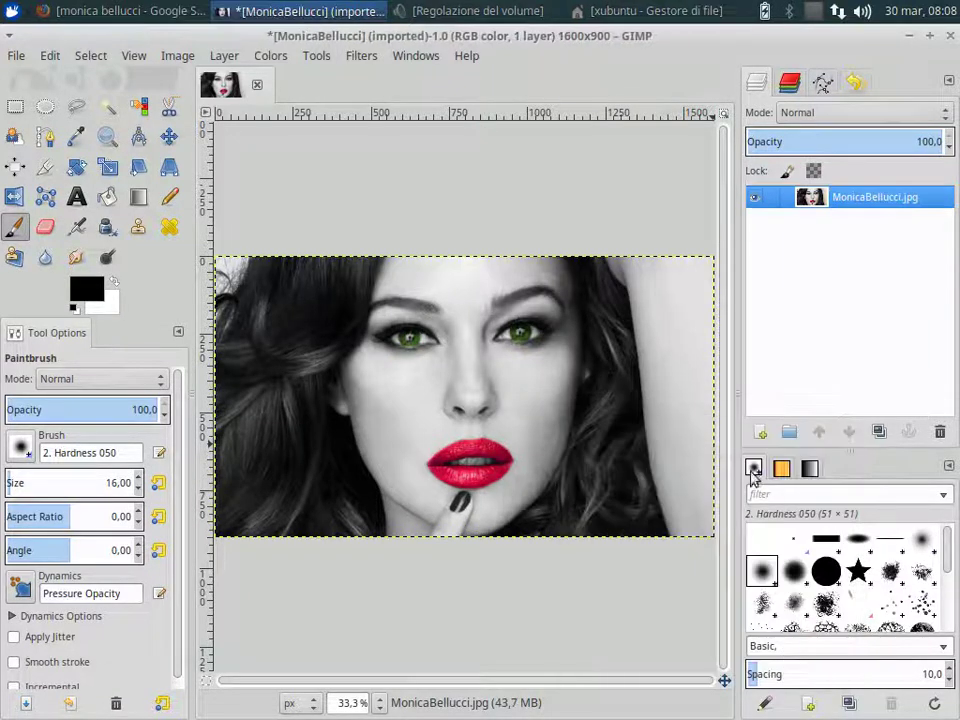
pyautogui.click(14, 56)
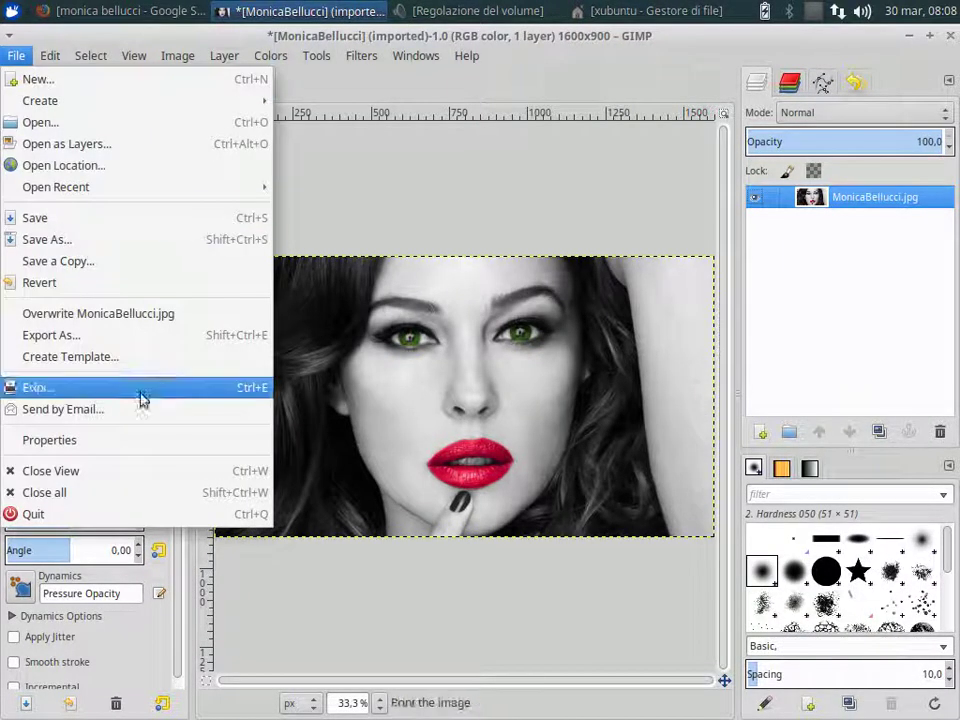
# Step: Export the image to the Desktop as MonicaBellucci.png with compression level 0
pyautogui.click(107, 337)
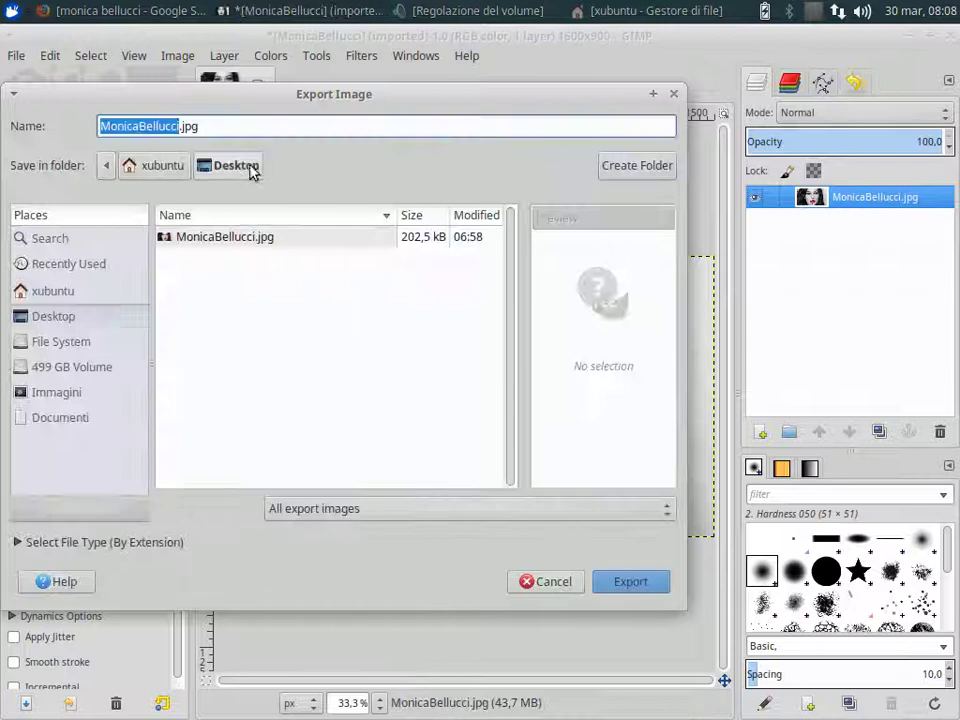
pyautogui.click(281, 127)
pyautogui.press('BackSpace')
pyautogui.press('BackSpace')
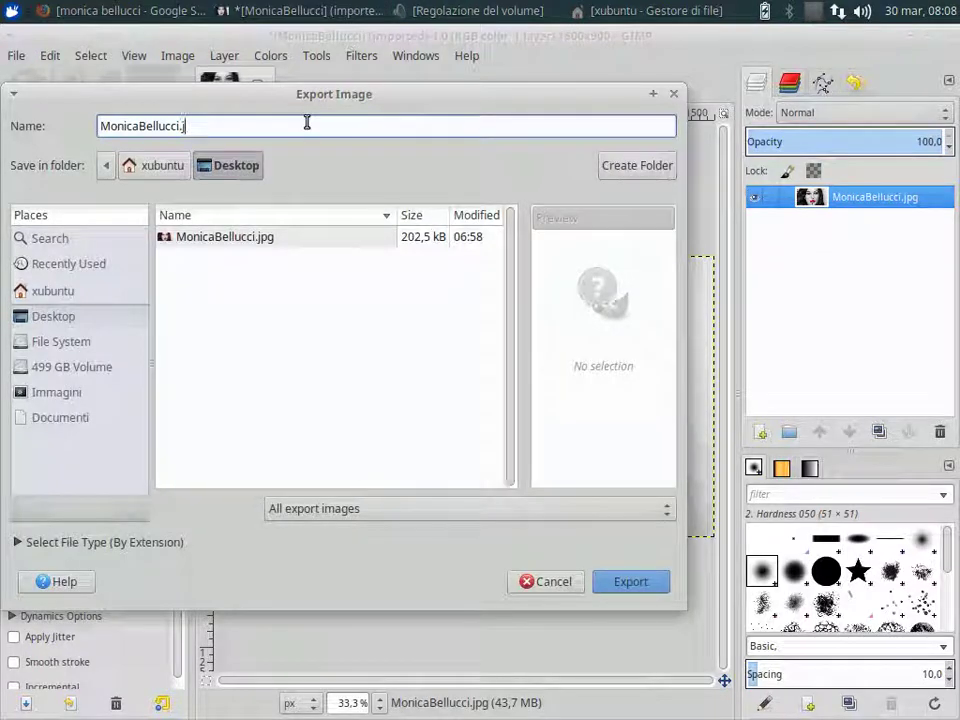
pyautogui.press('BackSpace')
pyautogui.write('png')
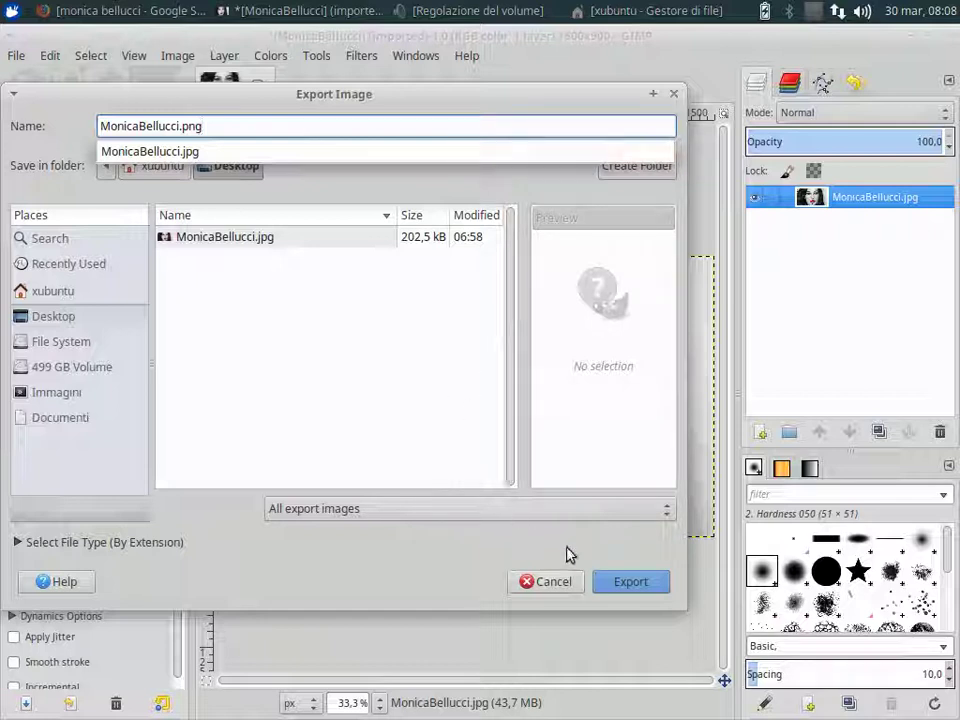
pyautogui.click(634, 578)
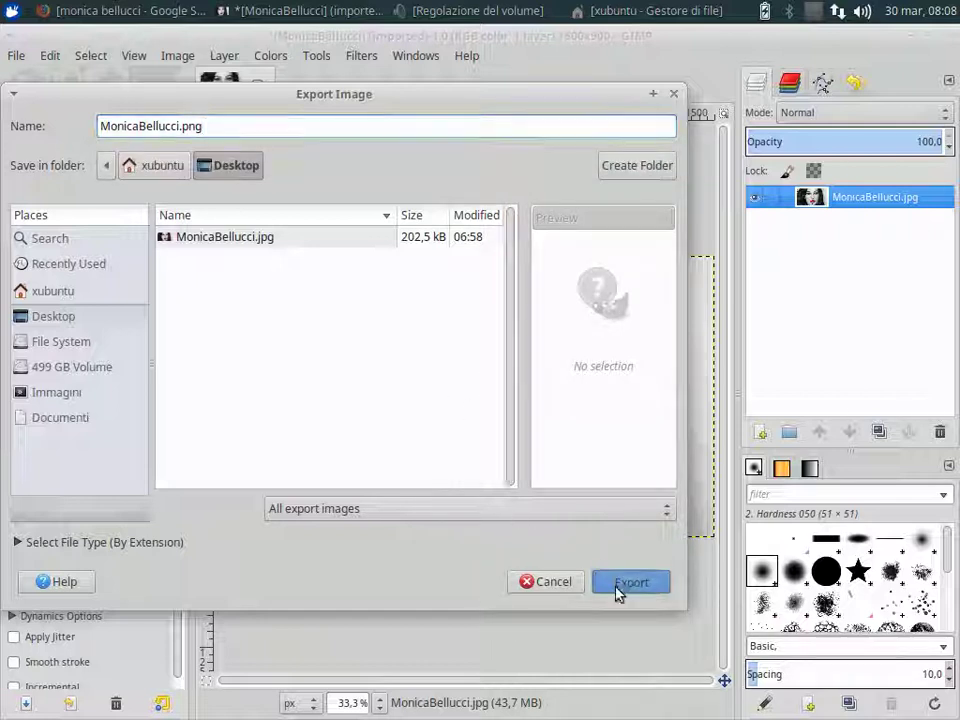
pyautogui.click(614, 590)
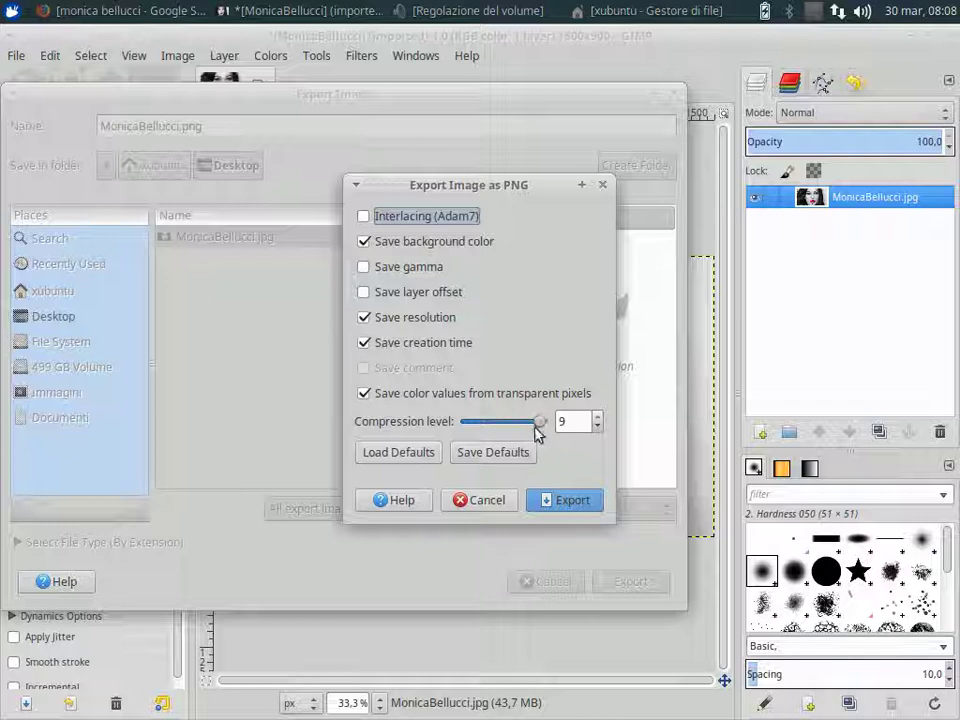
pyautogui.moveTo(538, 424); pyautogui.dragTo(441, 422)
pyautogui.click(588, 508)
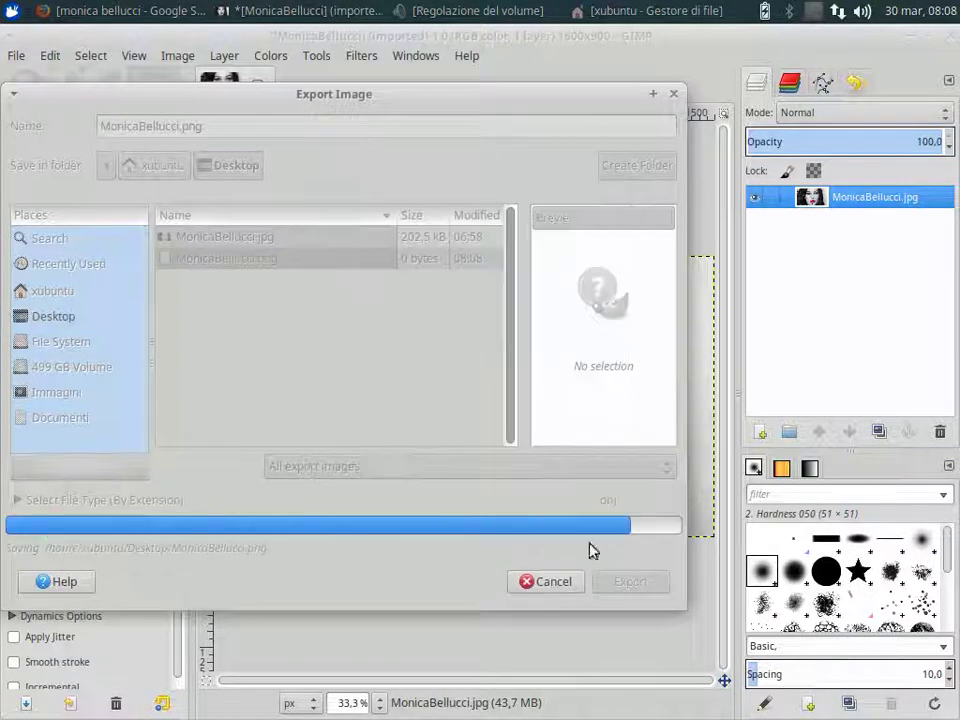
# Step: Quit GIMP discarding changes and open MonicaBellucci.png from the Desktop in the image viewer
pyautogui.click(948, 36)
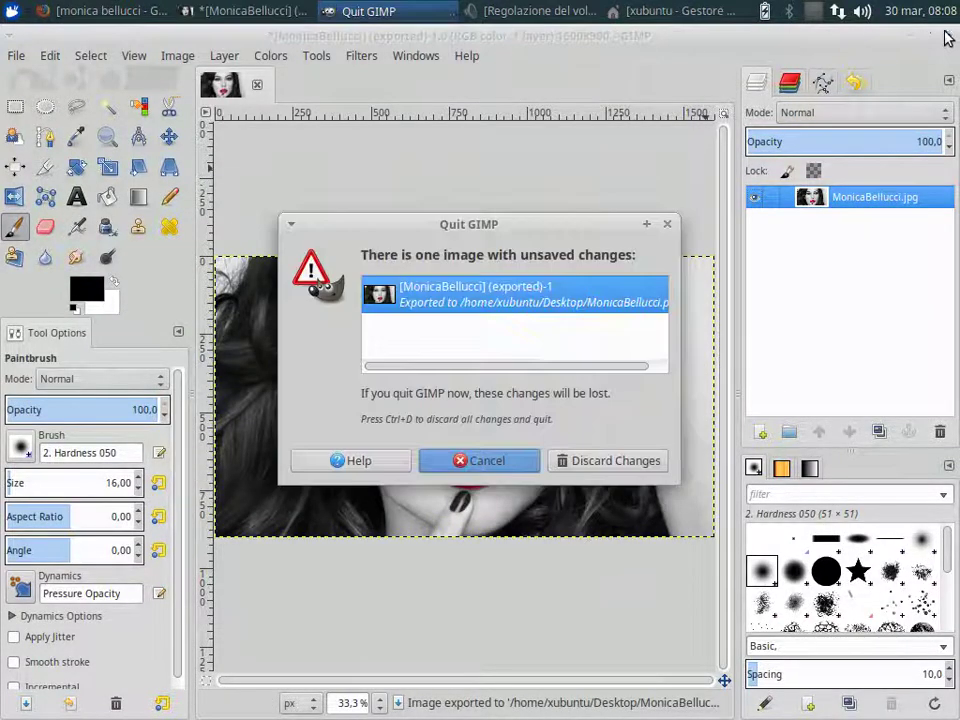
pyautogui.click(584, 468)
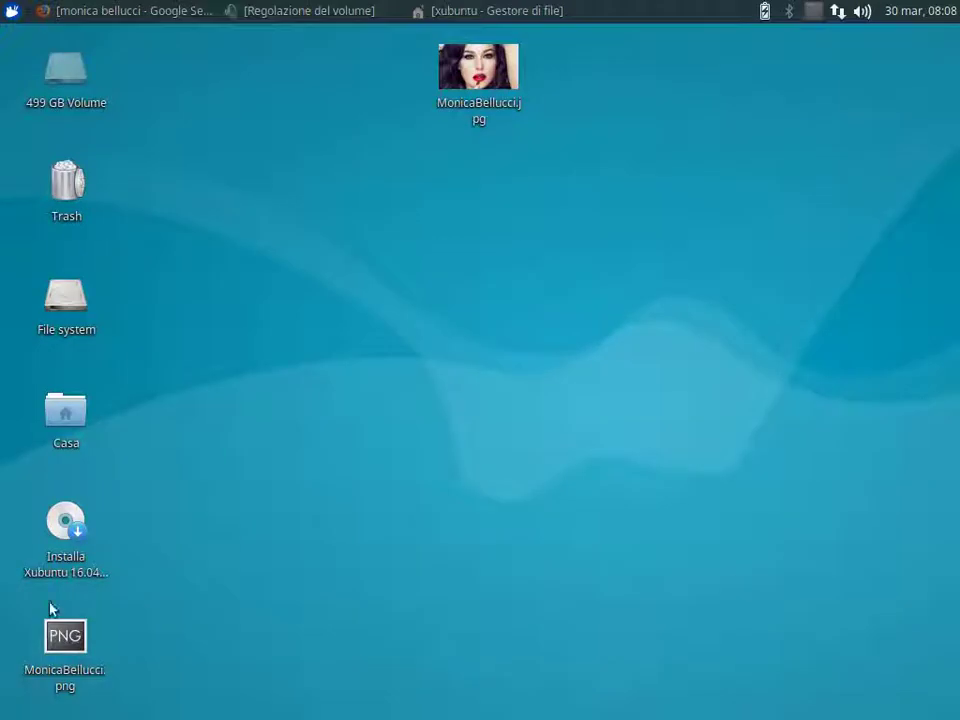
pyautogui.moveTo(62, 636)
pyautogui.mouseDown()
pyautogui.moveTo(136, 608)
pyautogui.moveTo(575, 55)
pyautogui.mouseUp()
pyautogui.click(478, 112)
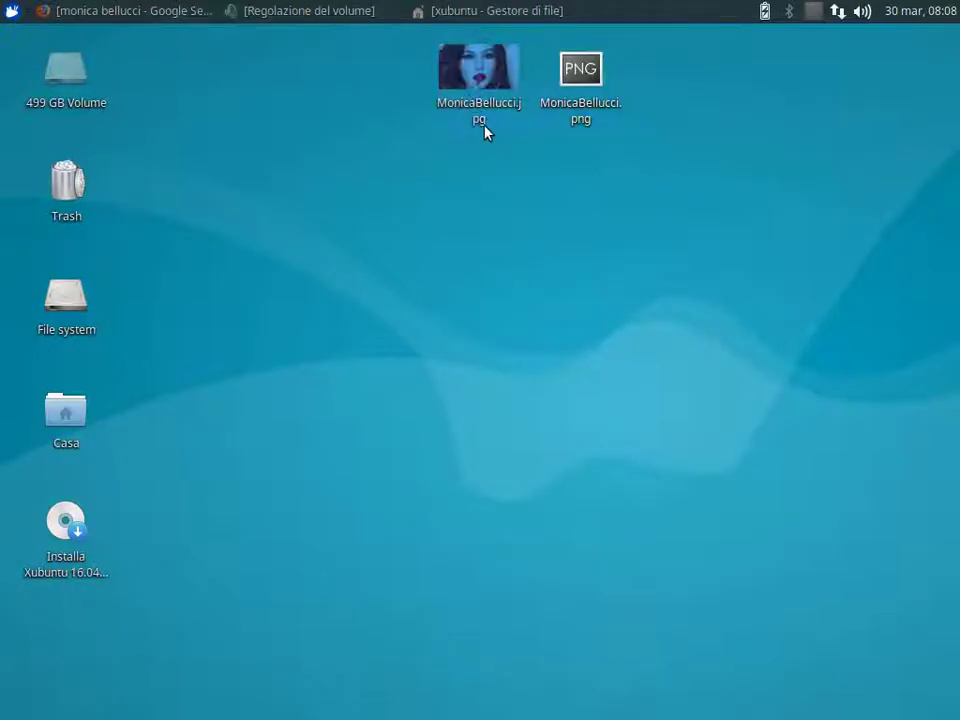
pyautogui.click(580, 85)
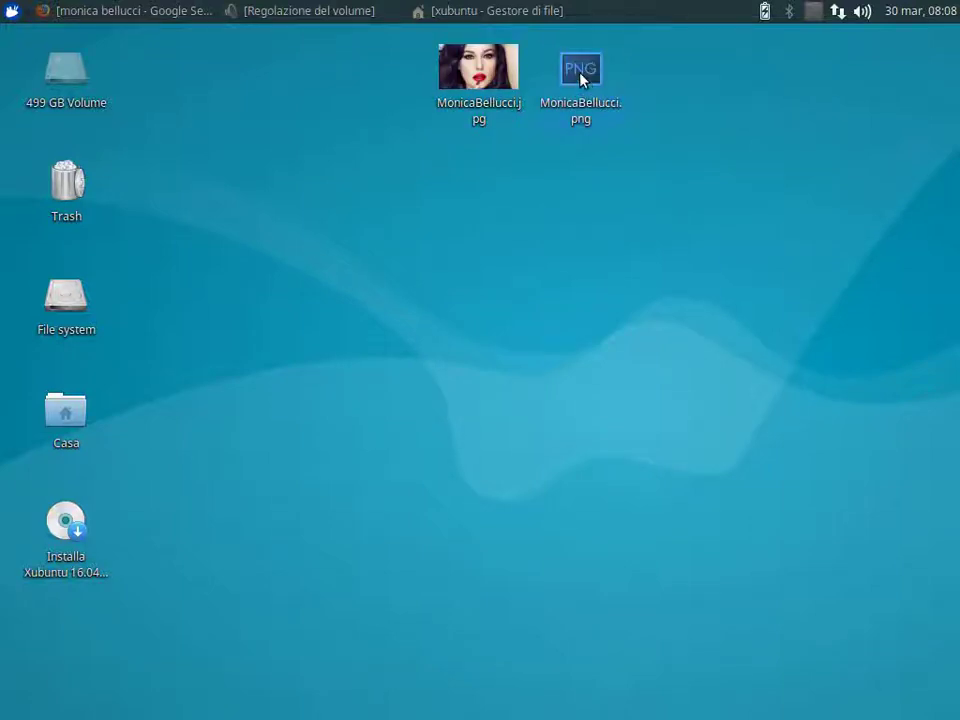
pyautogui.doubleClick(582, 80)
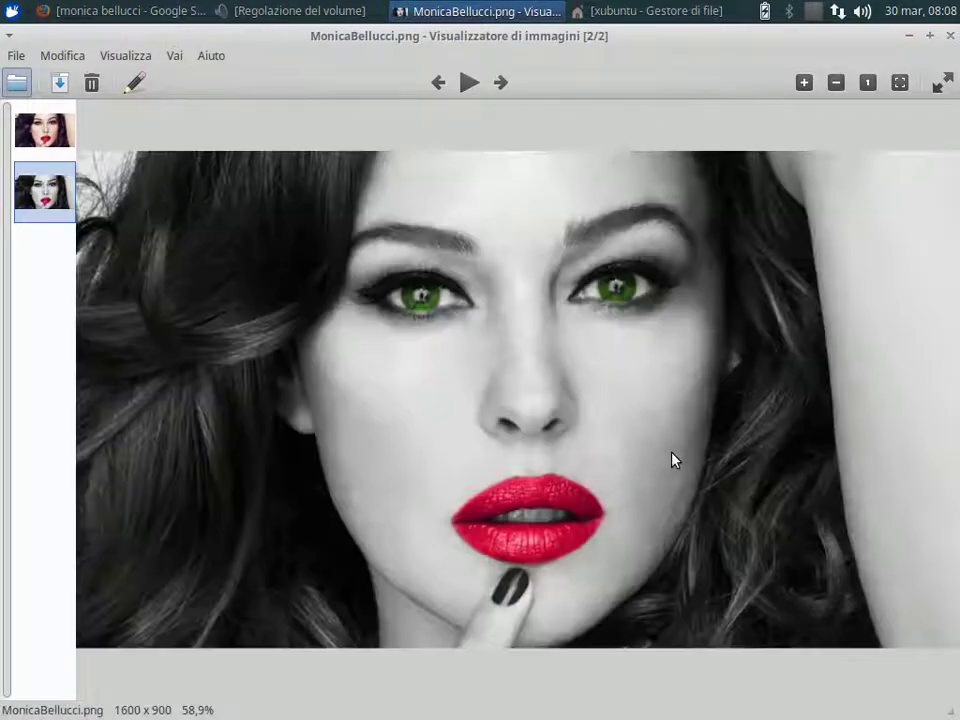
pyautogui.press('Left')
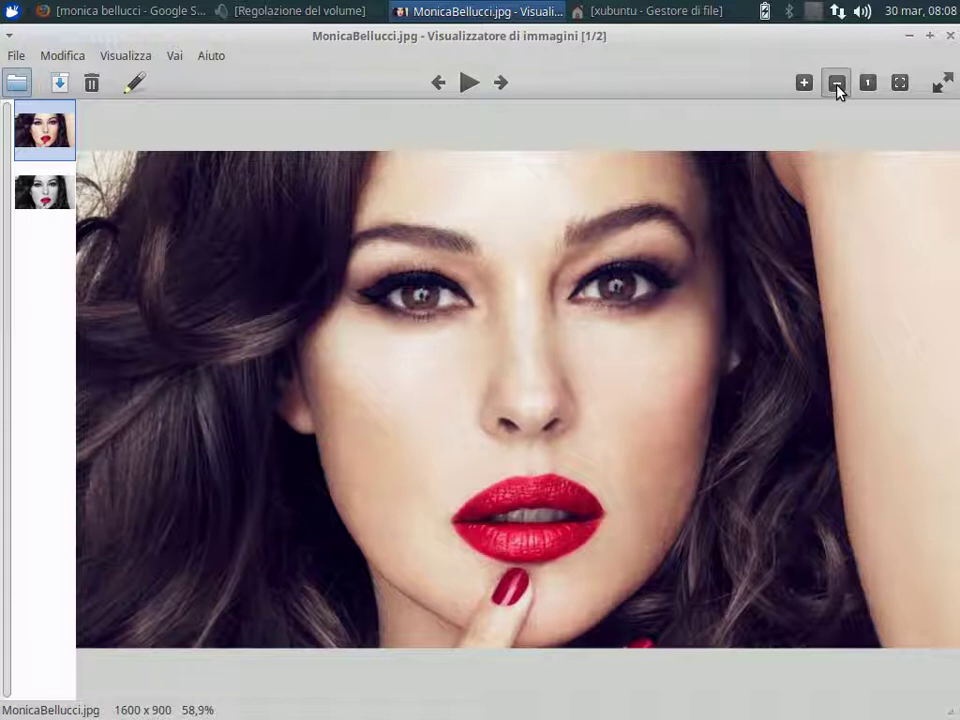
pyautogui.click(836, 84)
pyautogui.click(834, 85)
pyautogui.click(831, 84)
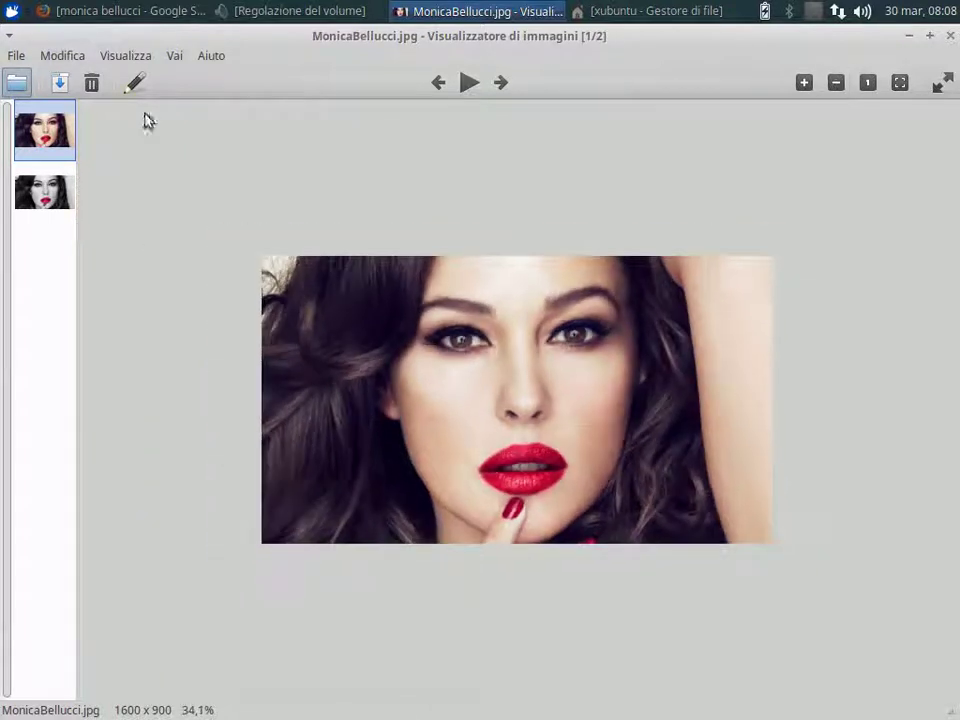
pyautogui.click(42, 196)
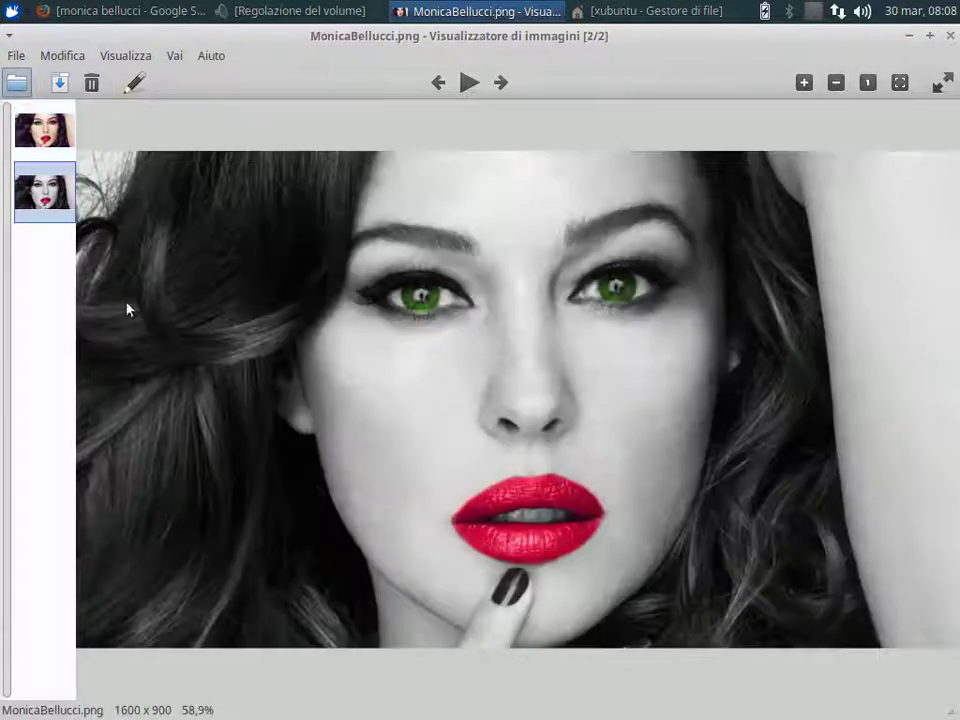
pyautogui.click(838, 86)
pyautogui.click(838, 86)
pyautogui.click(837, 87)
pyautogui.click(836, 88)
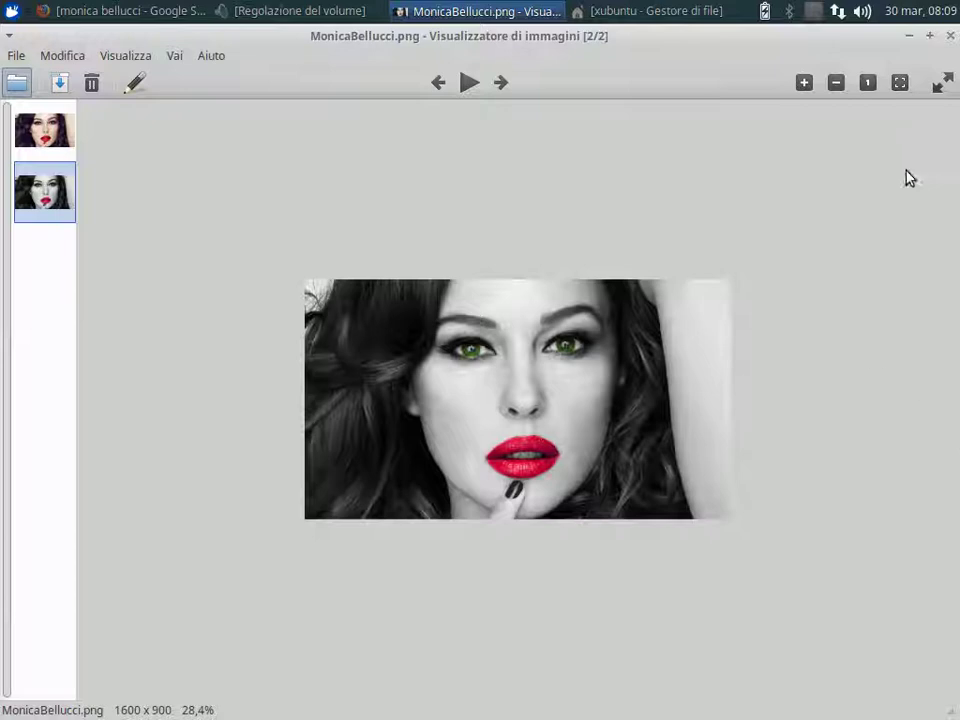
pyautogui.click(838, 86)
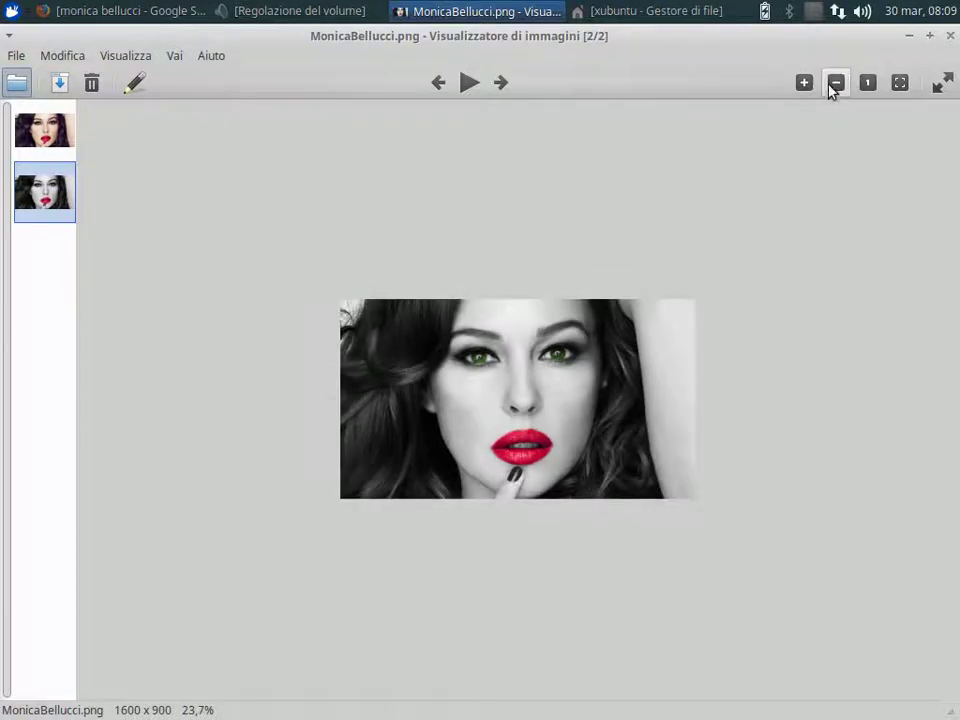
pyautogui.click(805, 85)
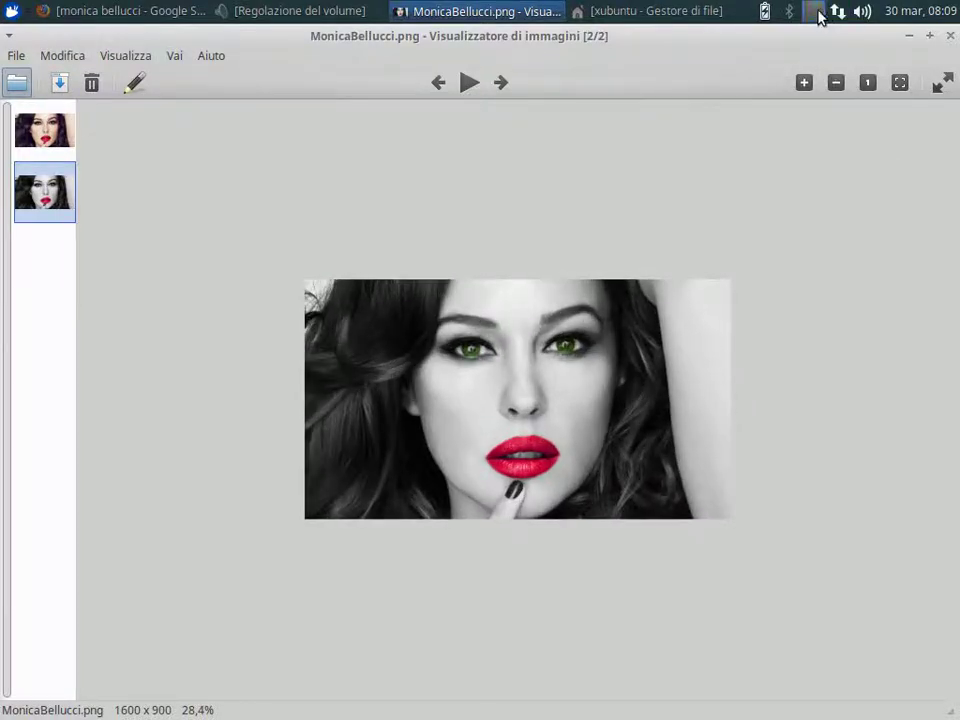